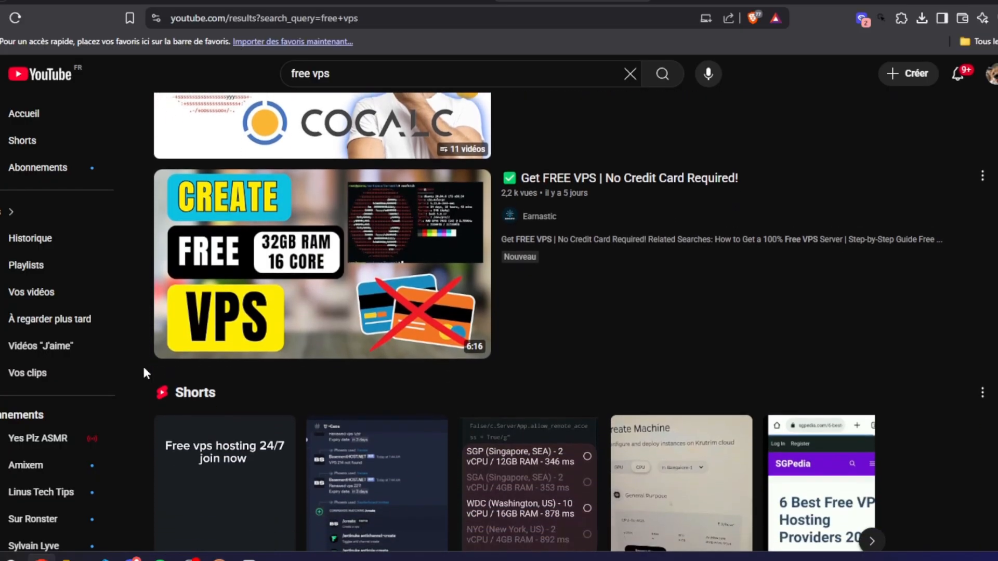
- Enter the root user email address and the AWS account name on the sign-up form
{"action": "scroll", "coordinate": [144, 368], "scroll_direction": "down", "scroll_amount": 8}
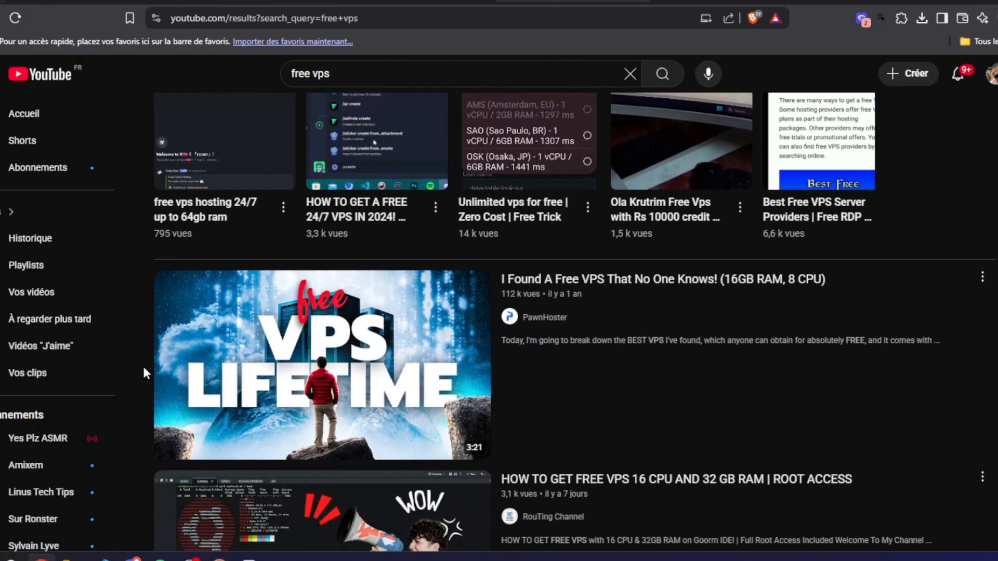
{"action": "scroll", "coordinate": [144, 368], "scroll_direction": "down", "scroll_amount": 8}
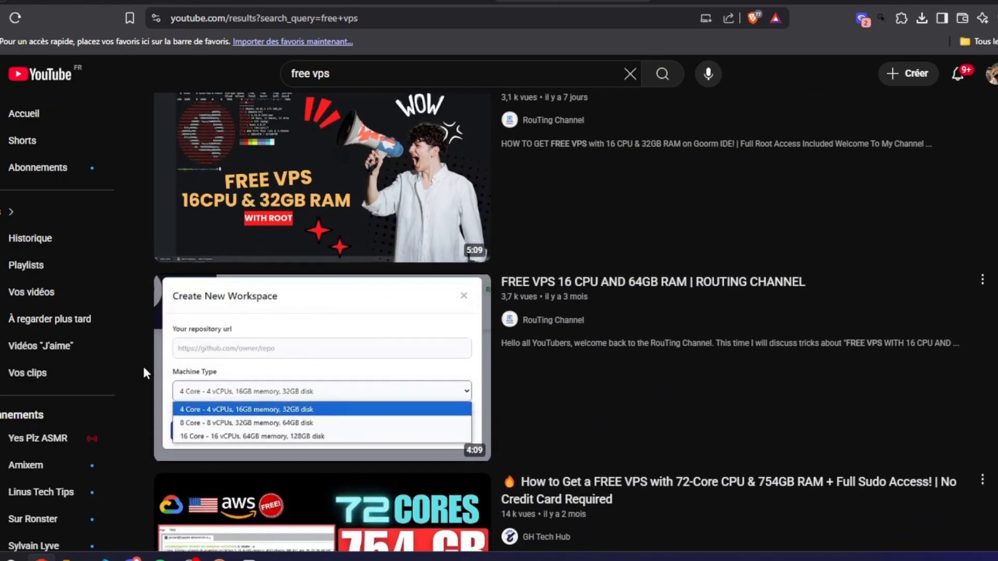
{"action": "scroll", "coordinate": [143, 370], "scroll_direction": "down", "scroll_amount": 8}
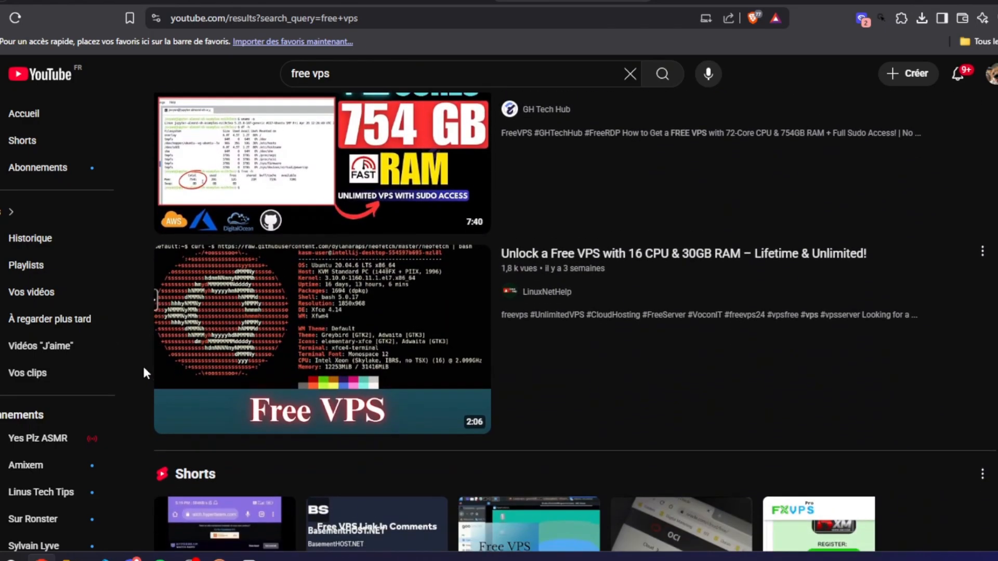
{"action": "scroll", "coordinate": [144, 367], "scroll_direction": "down", "scroll_amount": 9}
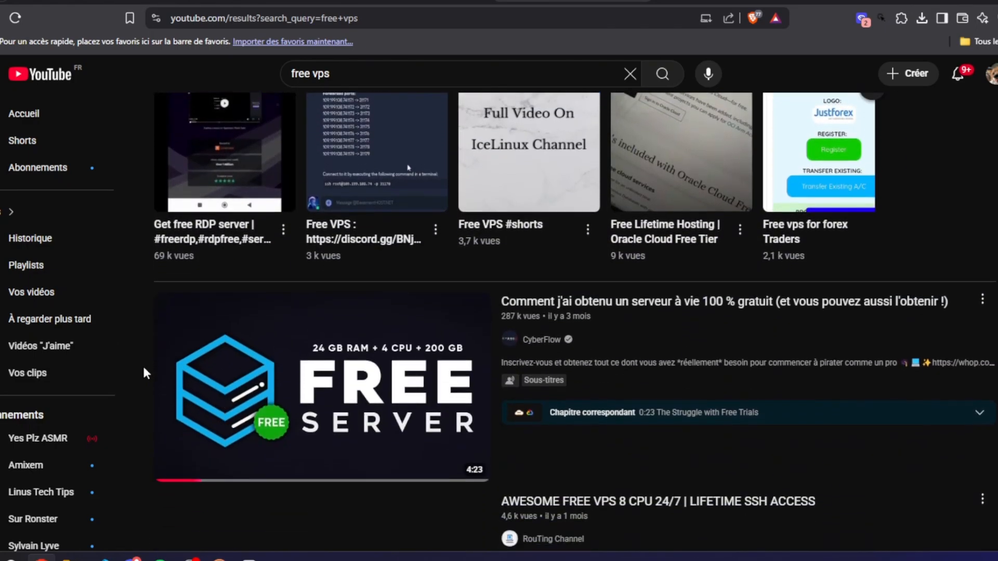
{"action": "scroll", "coordinate": [144, 370], "scroll_direction": "down", "scroll_amount": 10}
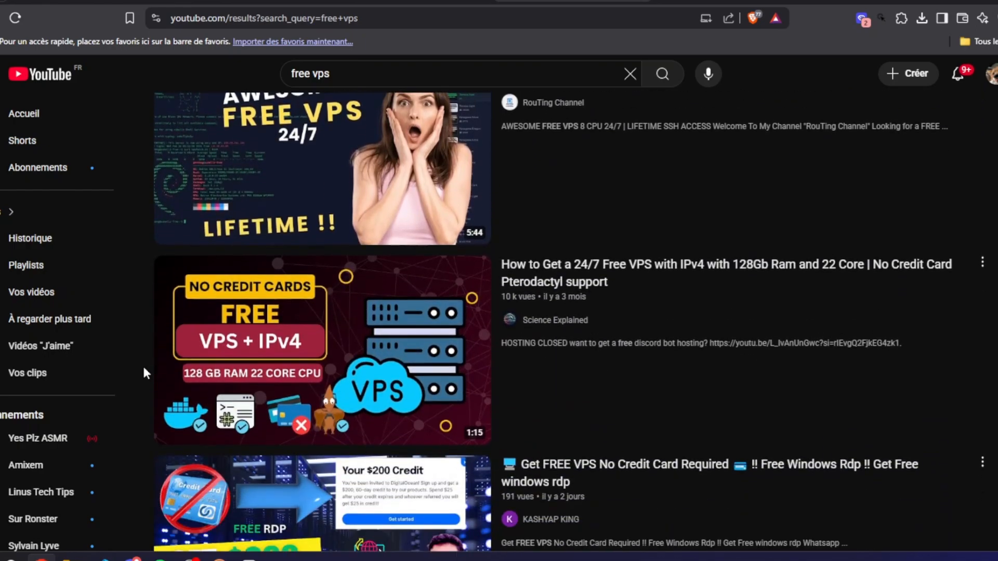
{"action": "scroll", "coordinate": [144, 372], "scroll_direction": "down", "scroll_amount": 3}
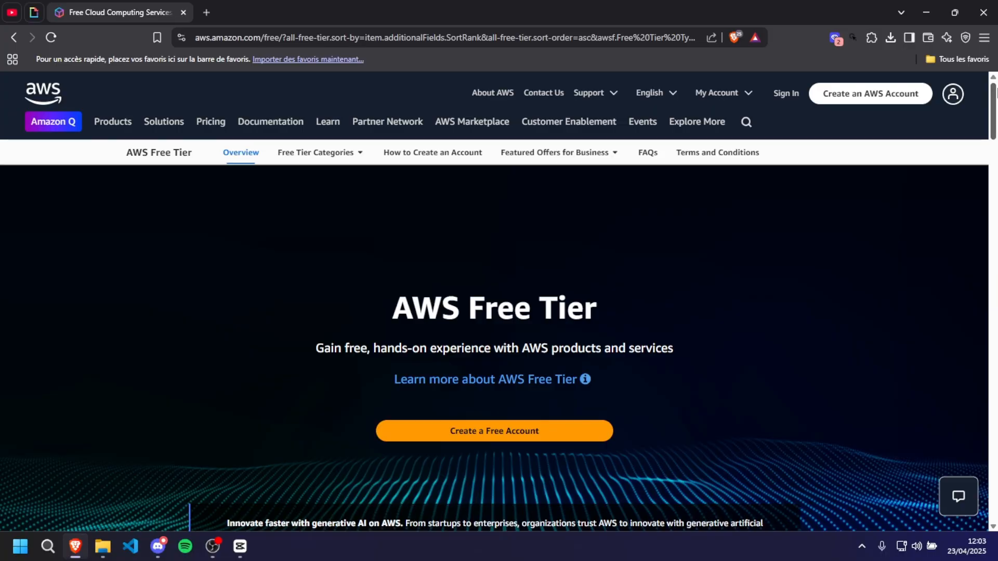
{"action": "scroll", "coordinate": [886, 187], "scroll_direction": "down", "scroll_amount": 2}
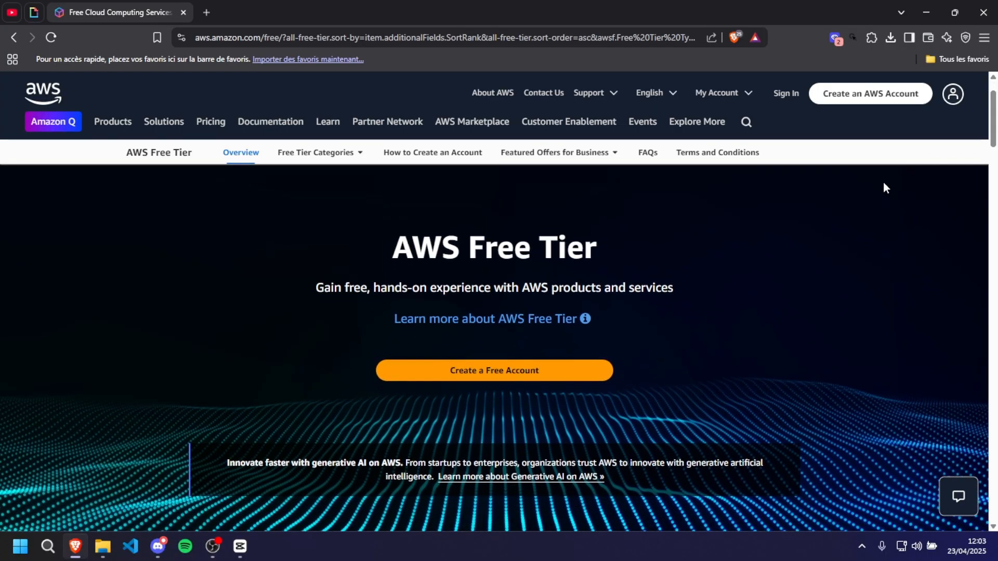
{"action": "scroll", "coordinate": [886, 187], "scroll_direction": "down", "scroll_amount": 3}
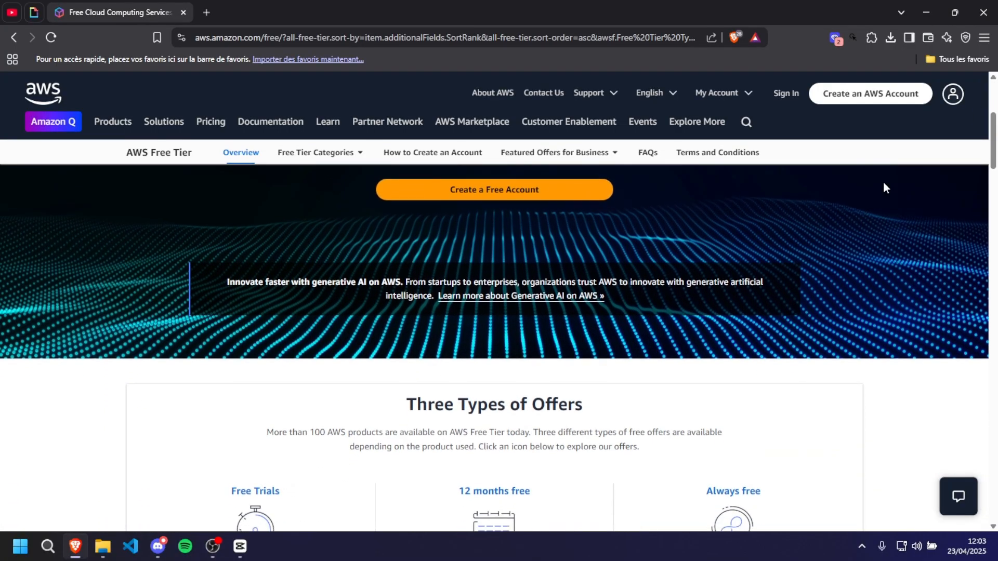
{"action": "scroll", "coordinate": [886, 187], "scroll_direction": "down", "scroll_amount": 3}
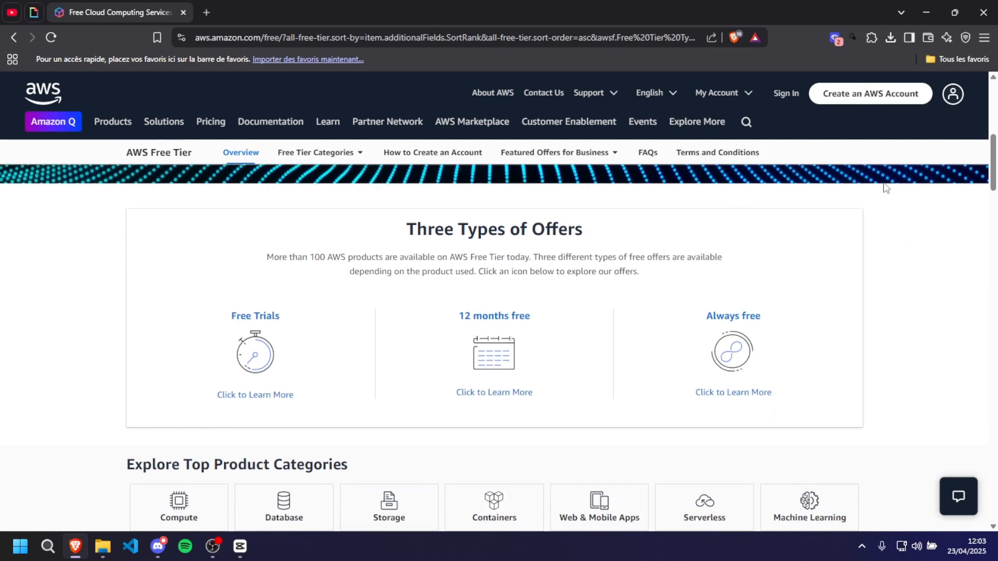
{"action": "scroll", "coordinate": [886, 188], "scroll_direction": "down", "scroll_amount": 4}
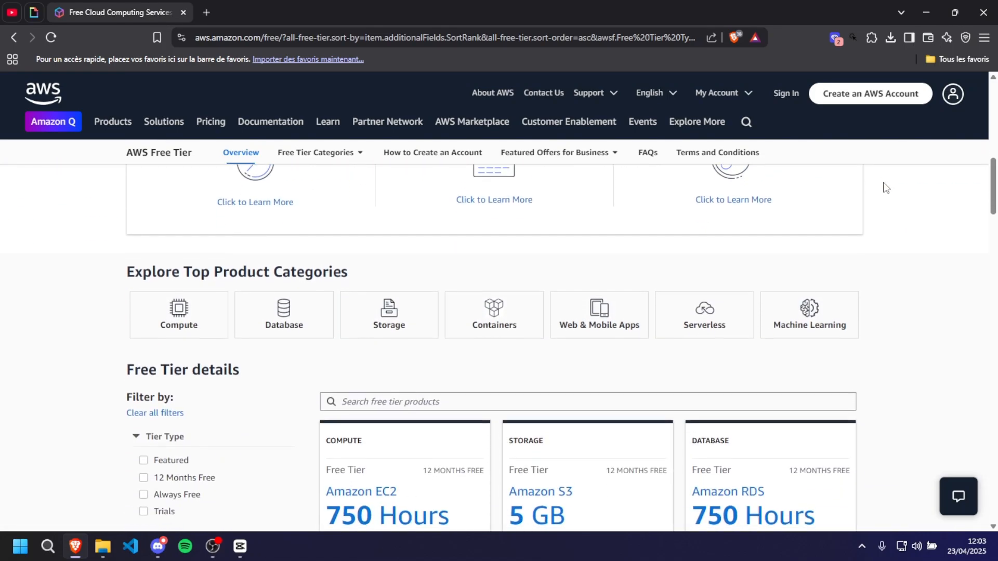
{"action": "scroll", "coordinate": [885, 188], "scroll_direction": "down", "scroll_amount": 4}
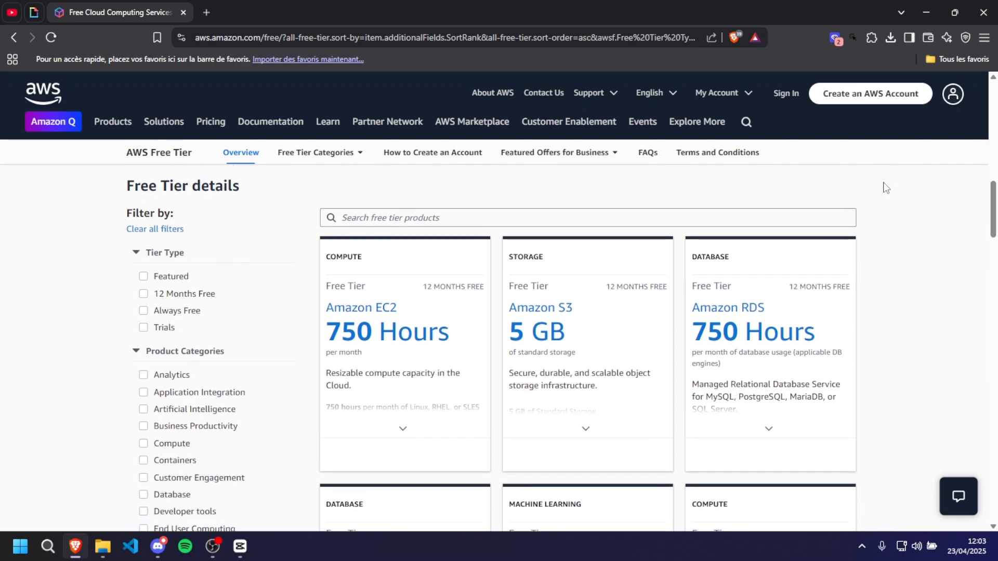
{"action": "scroll", "coordinate": [886, 188], "scroll_direction": "down", "scroll_amount": 6}
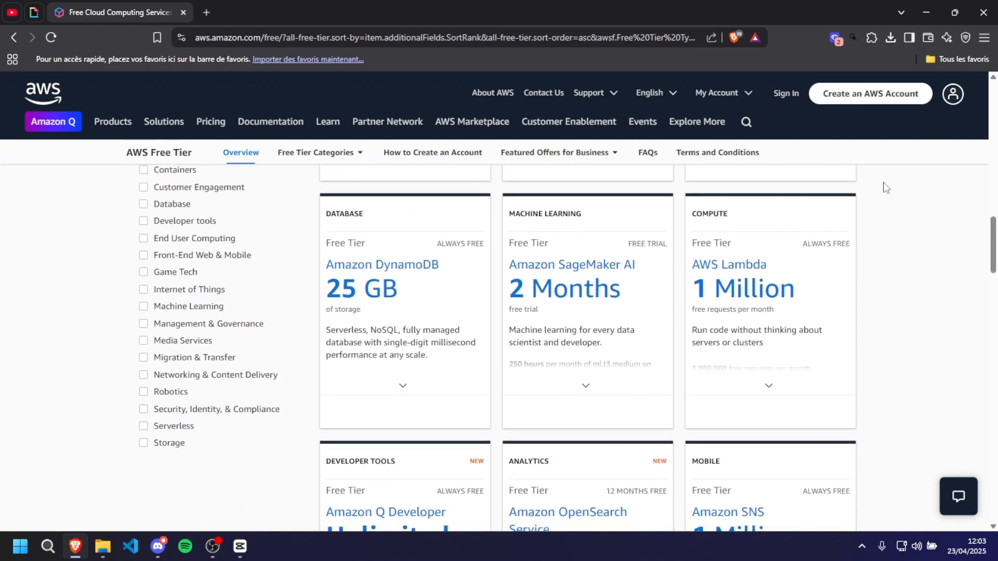
{"action": "scroll", "coordinate": [886, 188], "scroll_direction": "down", "scroll_amount": 5}
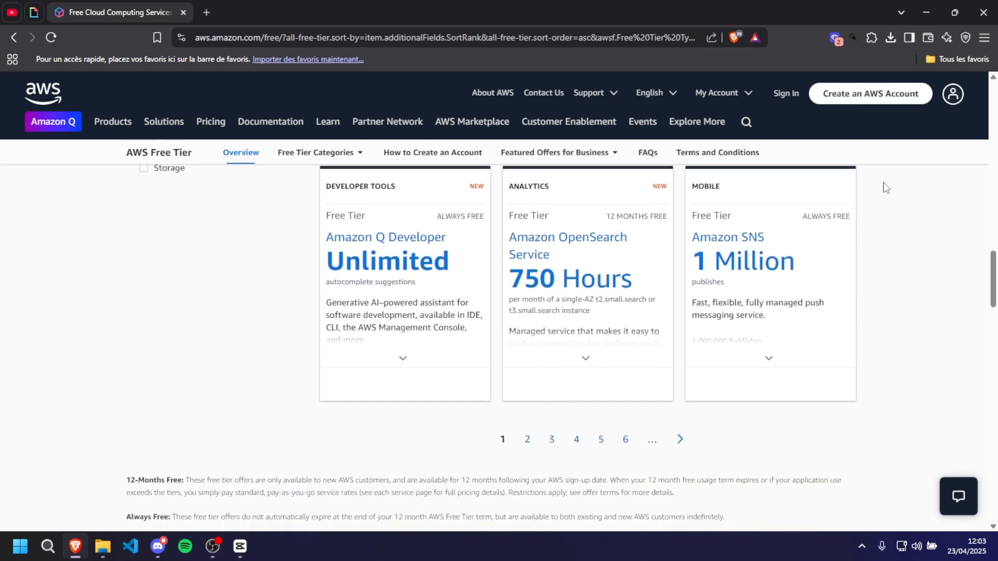
{"action": "scroll", "coordinate": [886, 188], "scroll_direction": "down", "scroll_amount": 7}
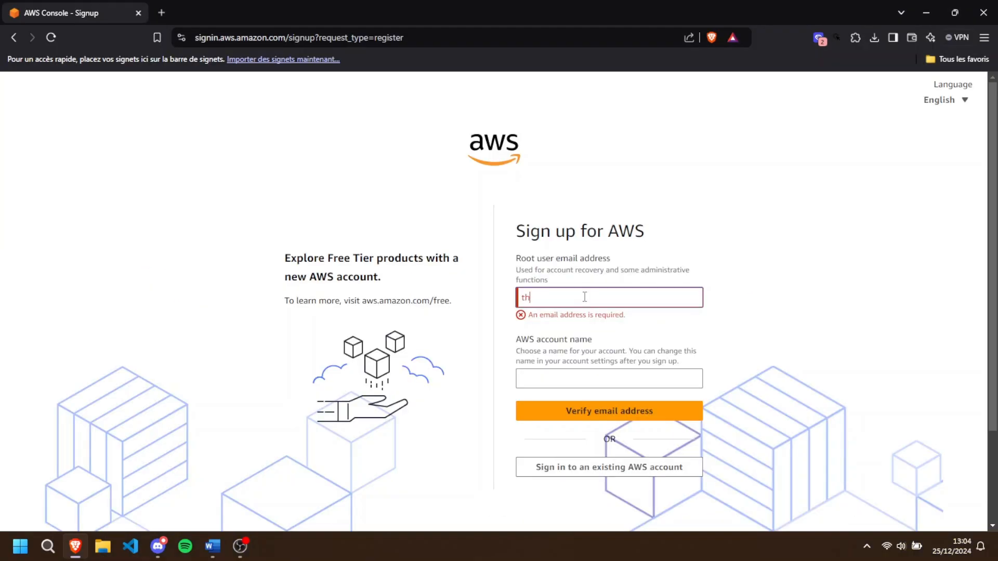
{"action": "left_click", "coordinate": [554, 381]}
{"action": "type", "text": "the"}
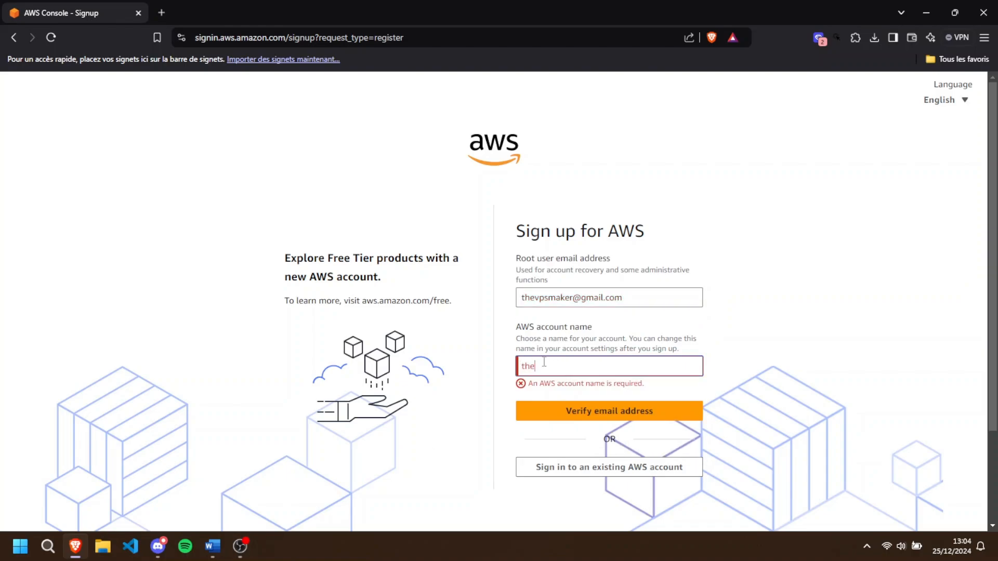
{"action": "type", "text": "vpsmaker"}
{"action": "left_click", "coordinate": [552, 408]}
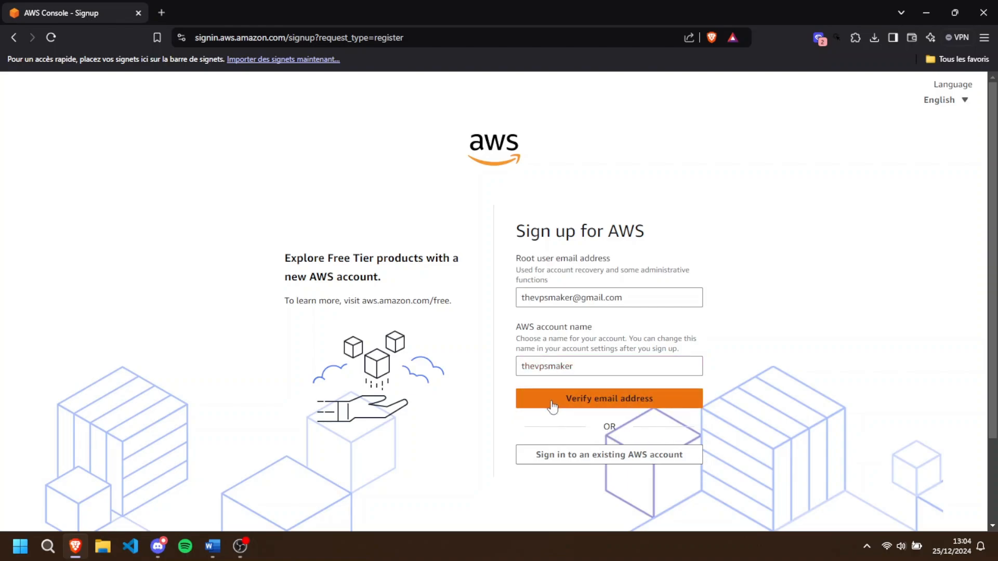
- Request email verification, answer the security check, and select the emailed verification code
{"action": "left_click", "coordinate": [551, 406]}
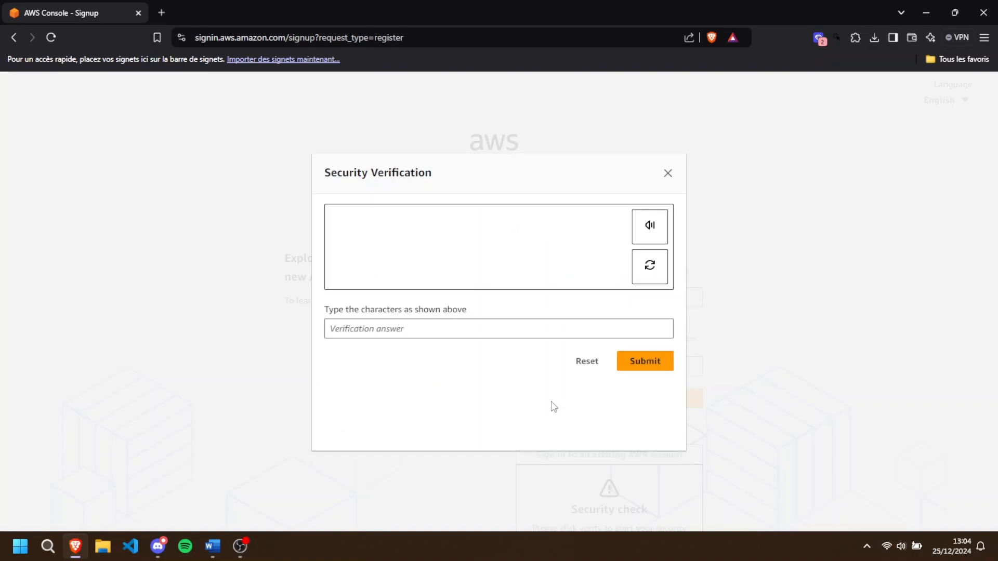
{"action": "left_click", "coordinate": [434, 329]}
{"action": "type", "text": "d"}
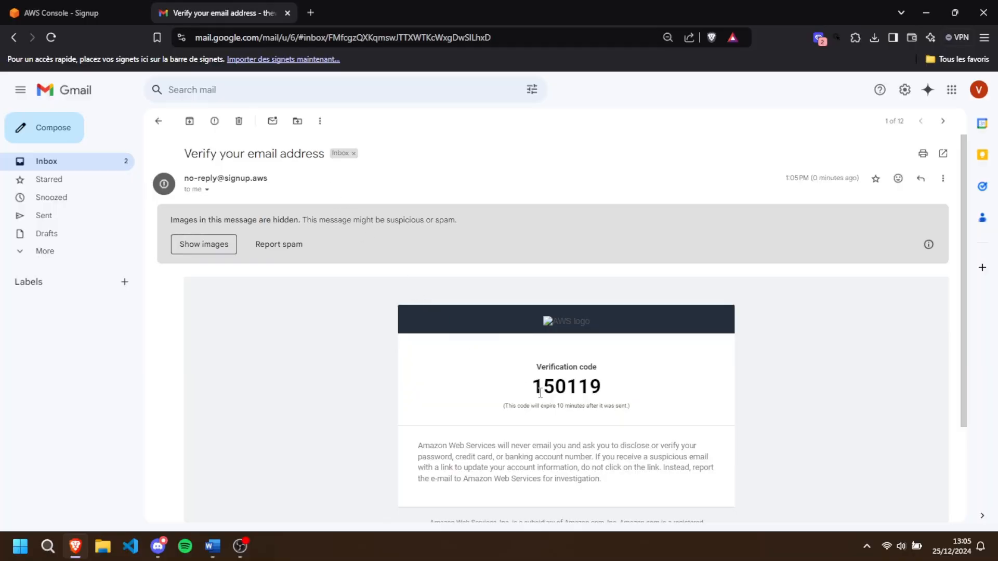
{"action": "left_click_drag", "start_coordinate": [532, 390], "coordinate": [619, 391]}
{"action": "key", "text": "ctrl+c"}
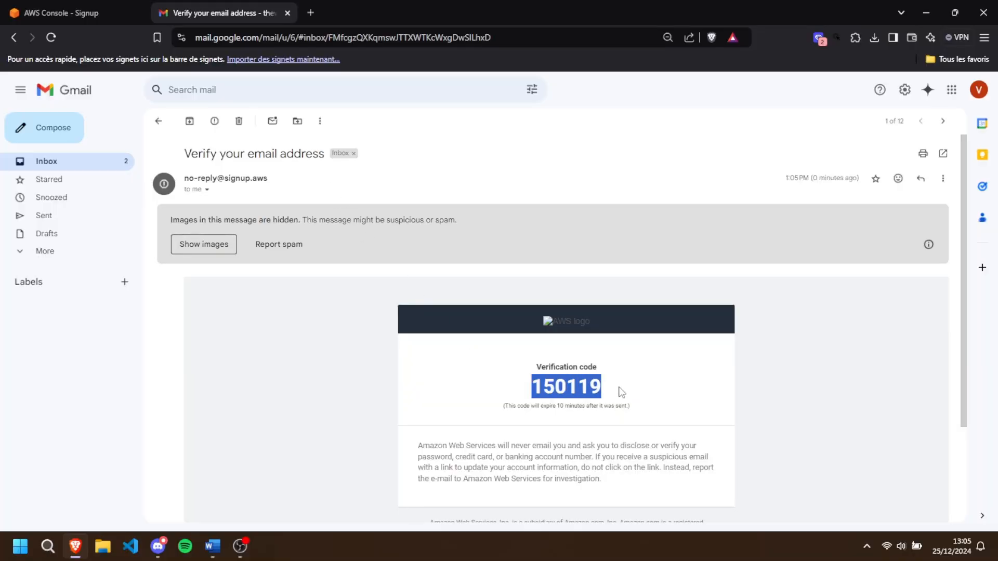
- Paste the emailed verification code into the sign-up page and verify it
{"action": "left_click", "coordinate": [122, 24]}
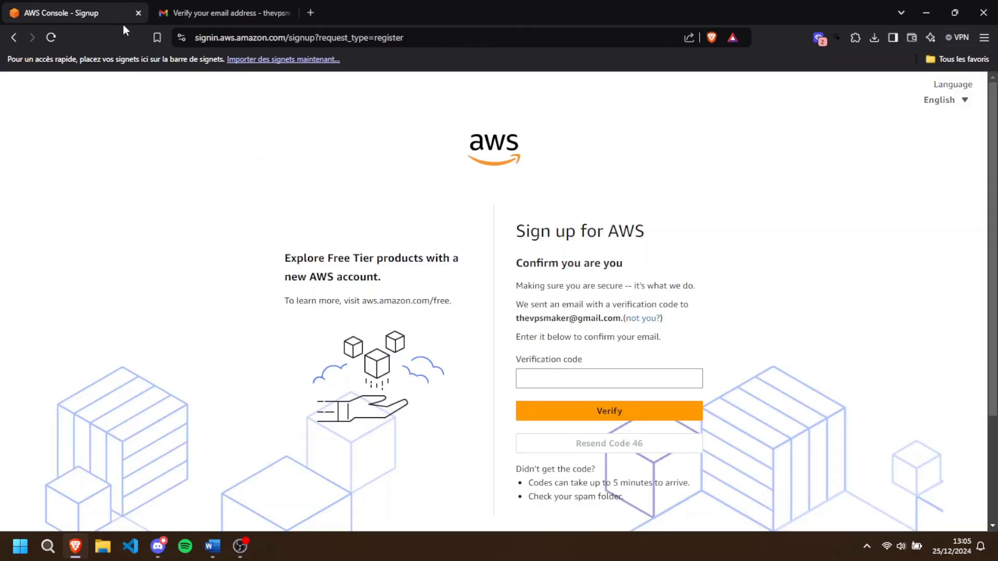
{"action": "left_click", "coordinate": [548, 384]}
{"action": "key", "text": "ctrl+v"}
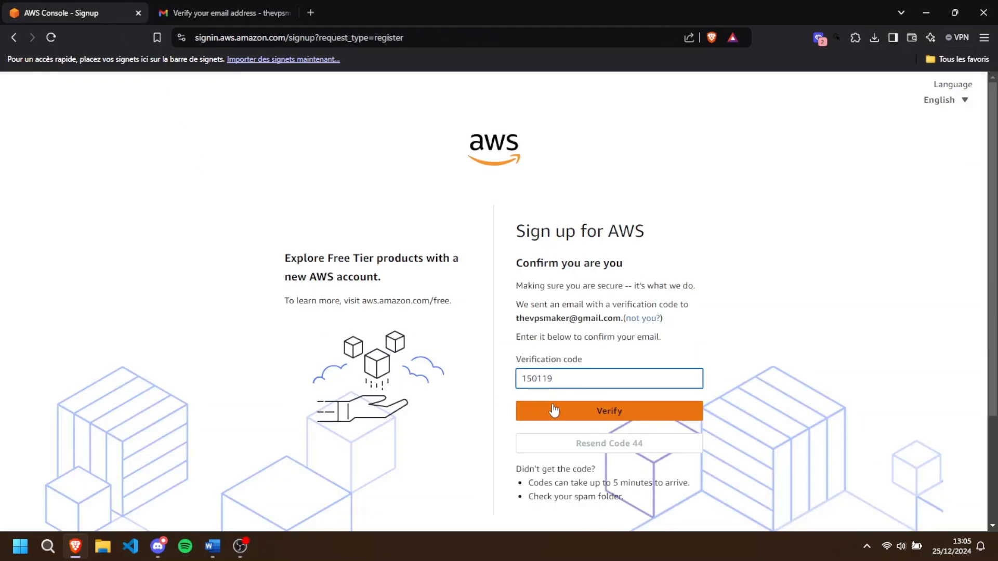
{"action": "left_click", "coordinate": [553, 410]}
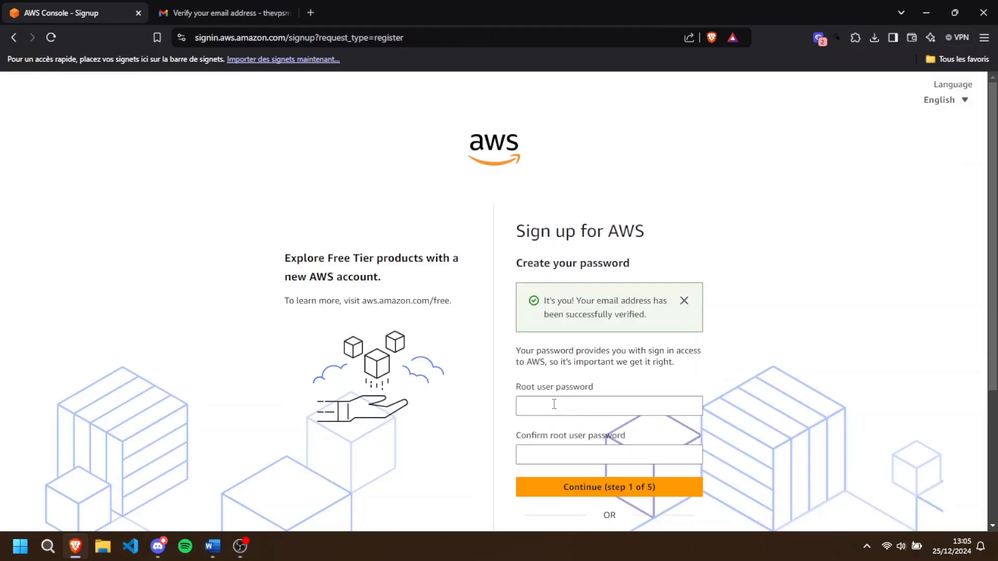
- Set and confirm the root user password, then continue sign-up
{"action": "left_click", "coordinate": [554, 404]}
{"action": "scroll", "coordinate": [554, 404], "scroll_direction": "down", "scroll_amount": 1}
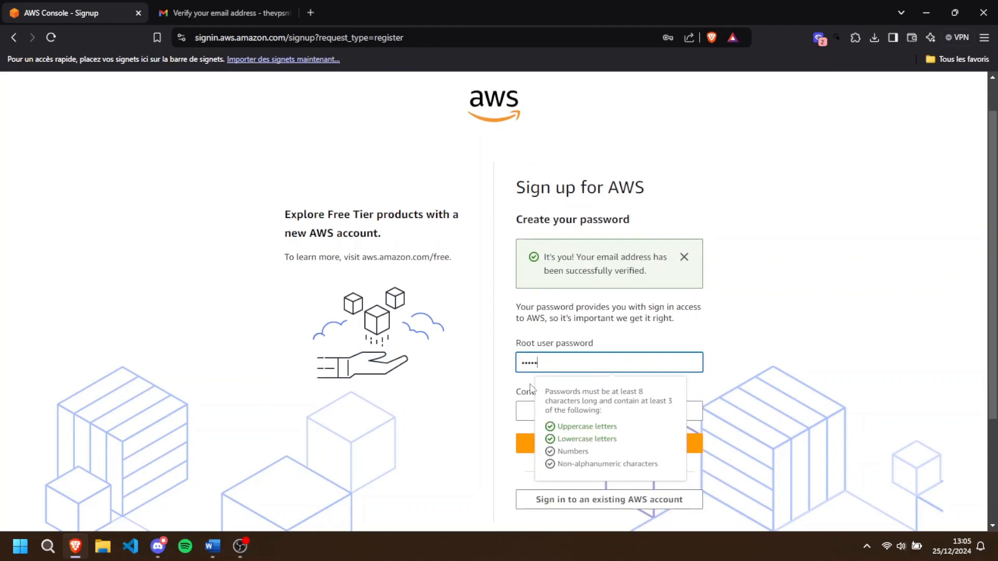
{"action": "type", "text": "••••••••••••••"}
{"action": "key", "text": "Tab"}
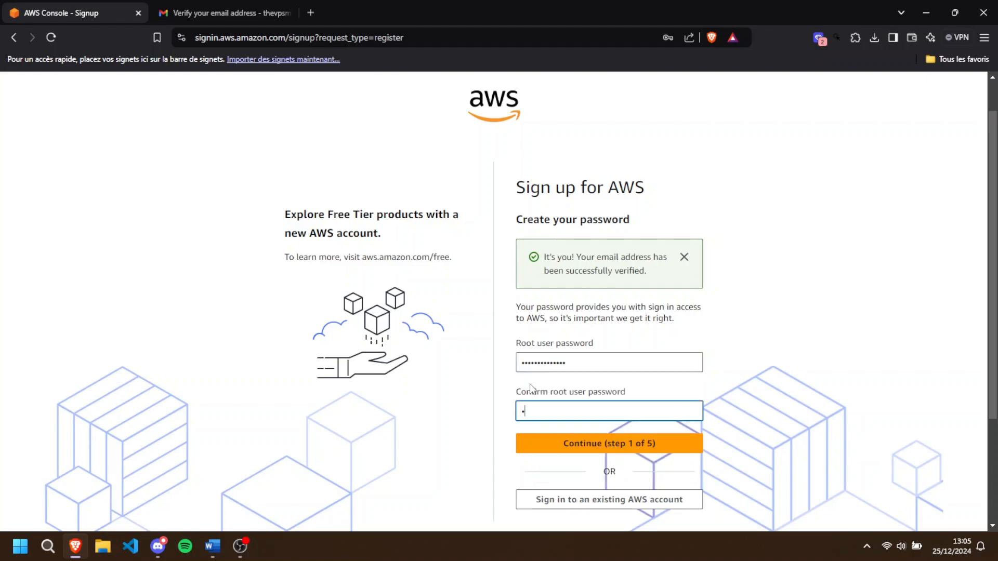
{"action": "type", "text": "••••••••••••••"}
{"action": "key", "text": "Return"}
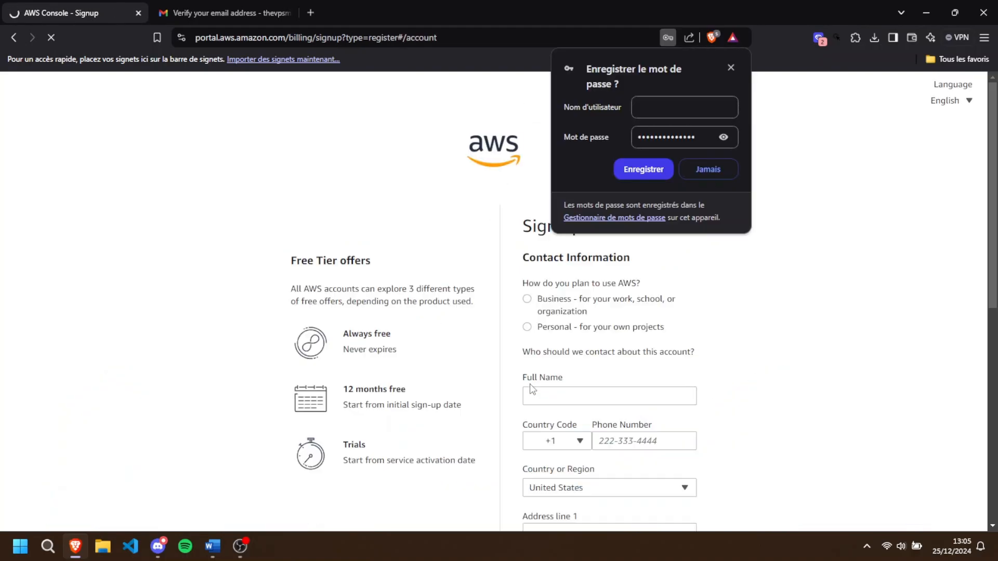
- Dismiss the browser's save-password offer and start filling in the contact's full name
{"action": "left_click", "coordinate": [727, 111]}
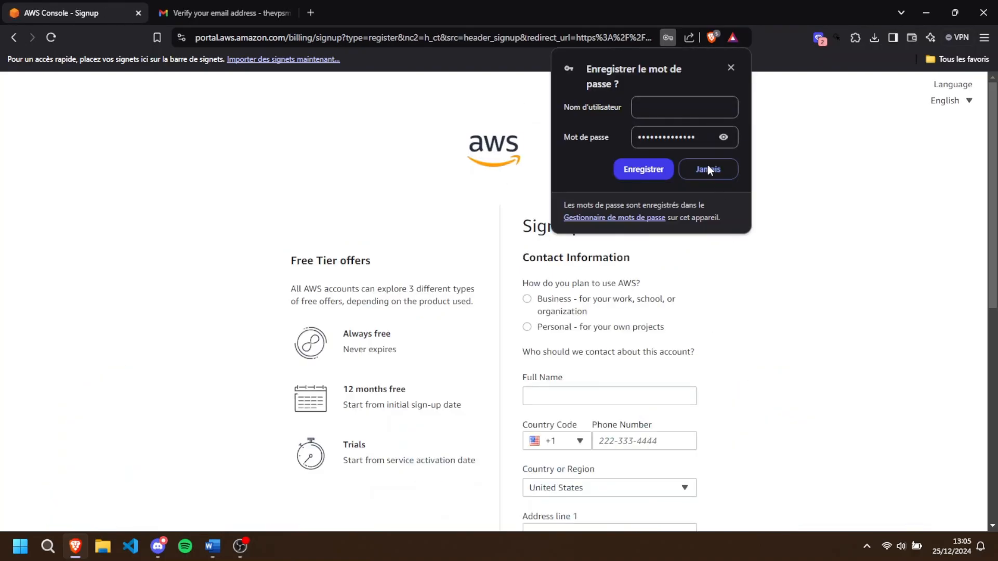
{"action": "left_click", "coordinate": [730, 65]}
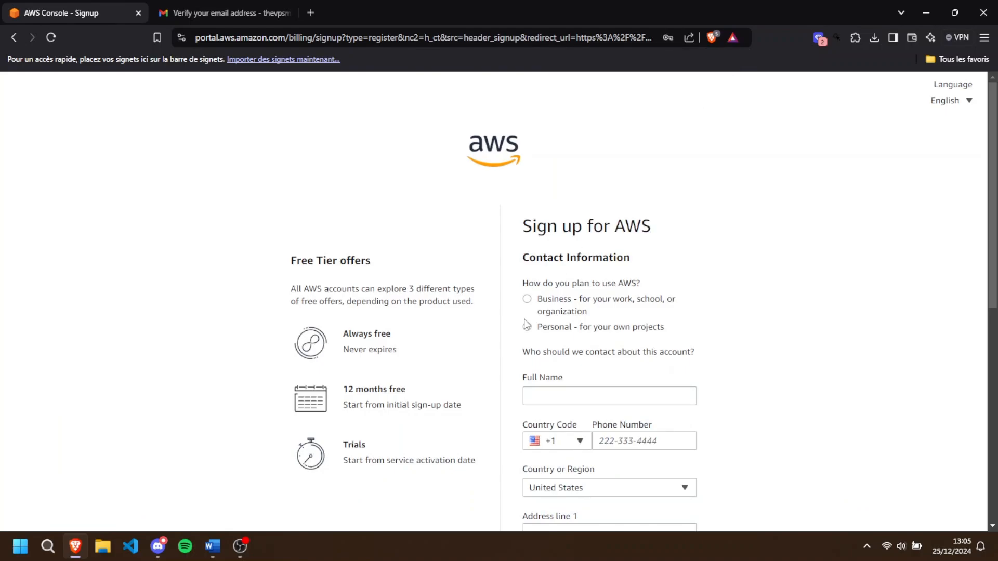
{"action": "scroll", "coordinate": [528, 332], "scroll_direction": "down", "scroll_amount": 2}
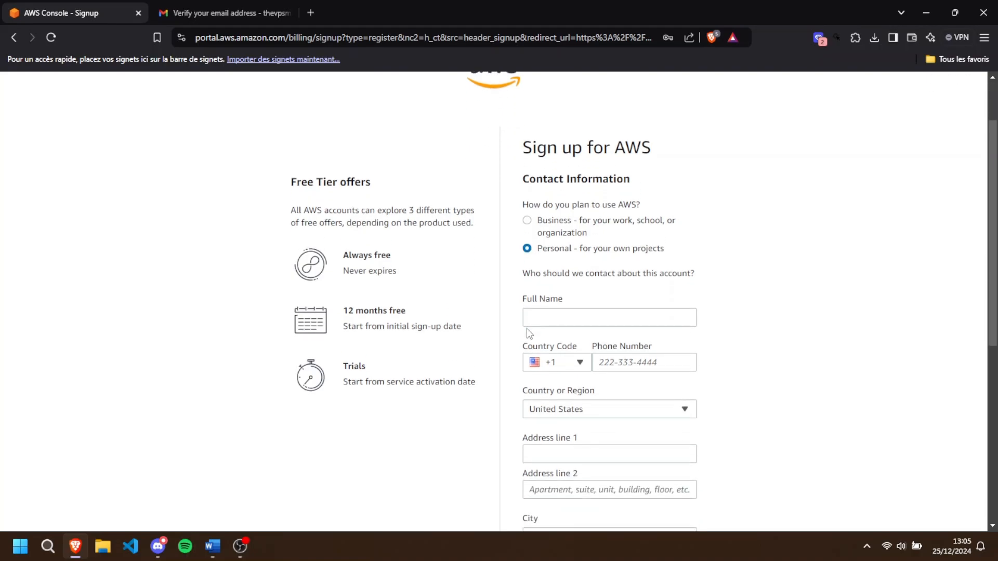
{"action": "left_click", "coordinate": [550, 315]}
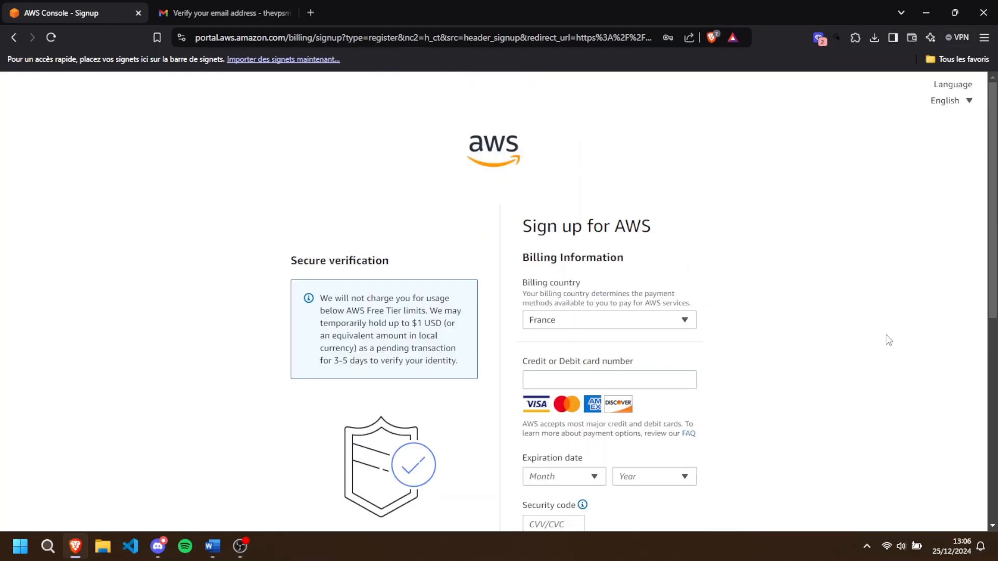
{"action": "scroll", "coordinate": [888, 341], "scroll_direction": "down", "scroll_amount": 1}
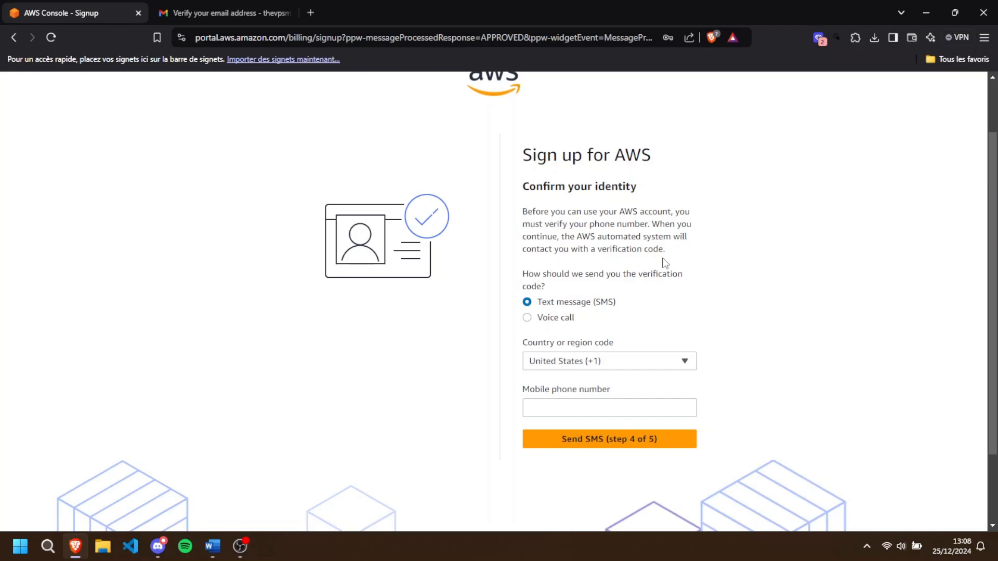
- Choose France (+33) as the phone country code and submit the SMS verification code
{"action": "left_click", "coordinate": [590, 361]}
{"action": "type", "text": "fra"}
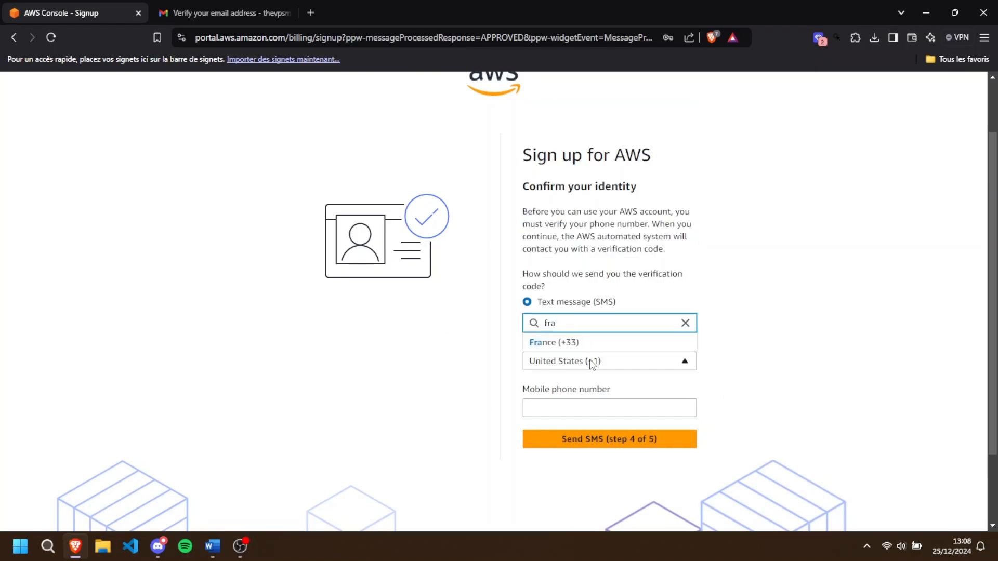
{"action": "left_click", "coordinate": [582, 343]}
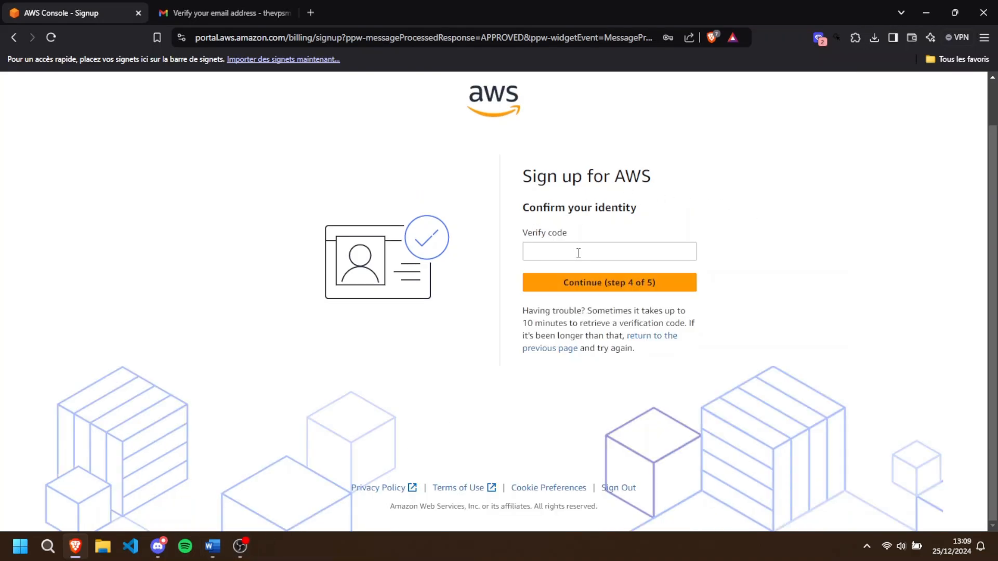
{"action": "left_click", "coordinate": [578, 253]}
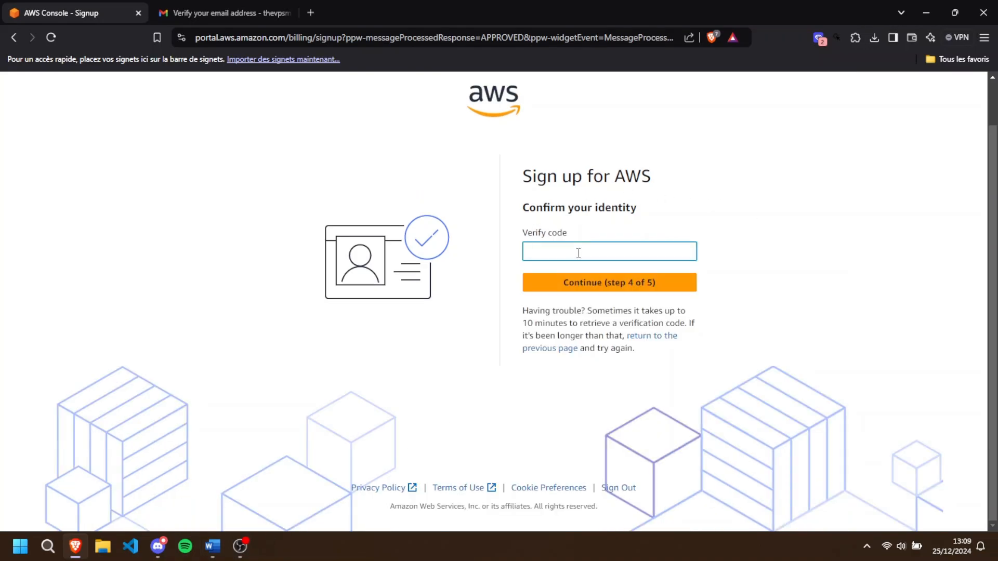
{"action": "left_click", "coordinate": [573, 276]}
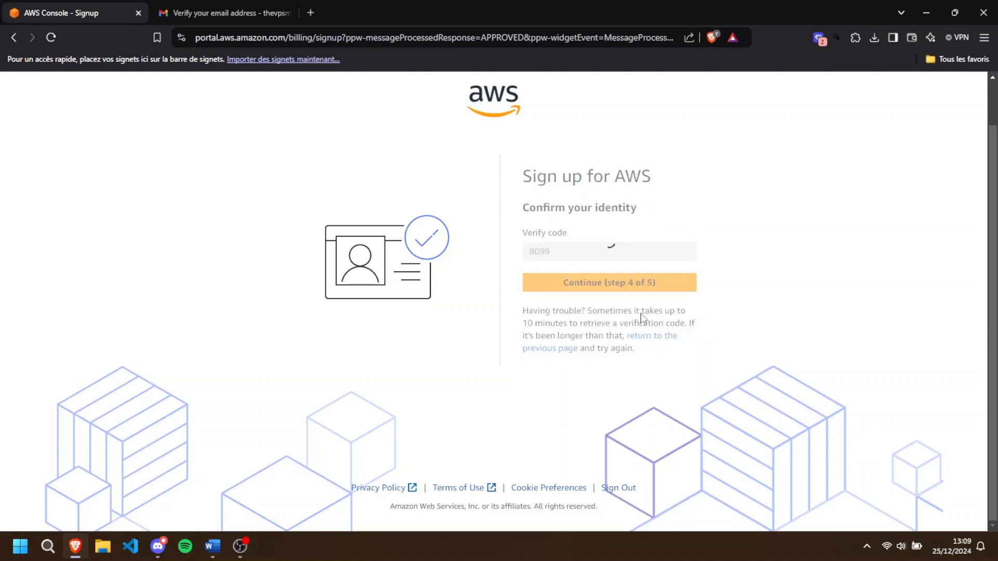
{"action": "scroll", "coordinate": [605, 283], "scroll_direction": "down", "scroll_amount": 2}
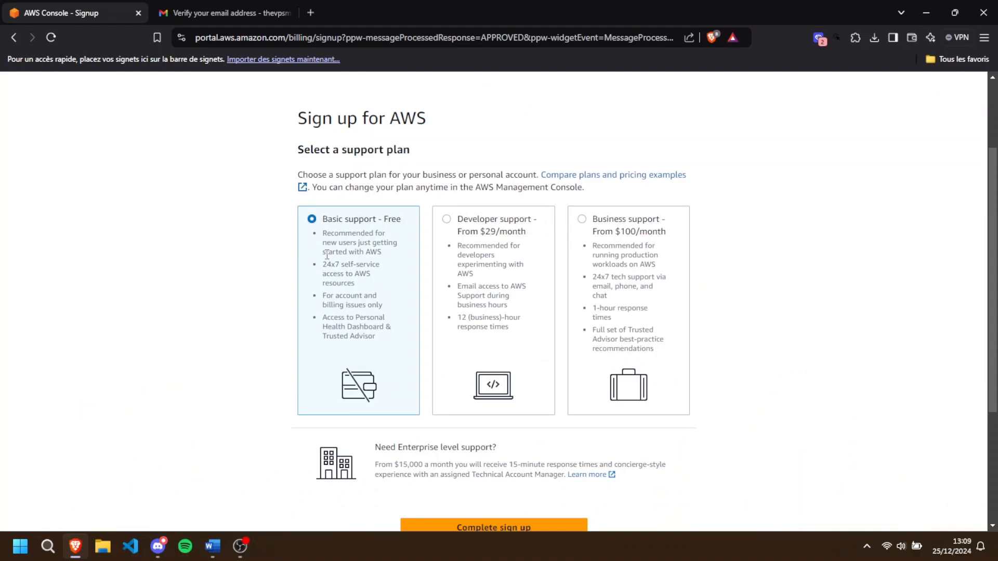
- Complete sign-up on the Basic support - Free plan and dismiss the Explainer popup
{"action": "scroll", "coordinate": [326, 254], "scroll_direction": "down", "scroll_amount": 1}
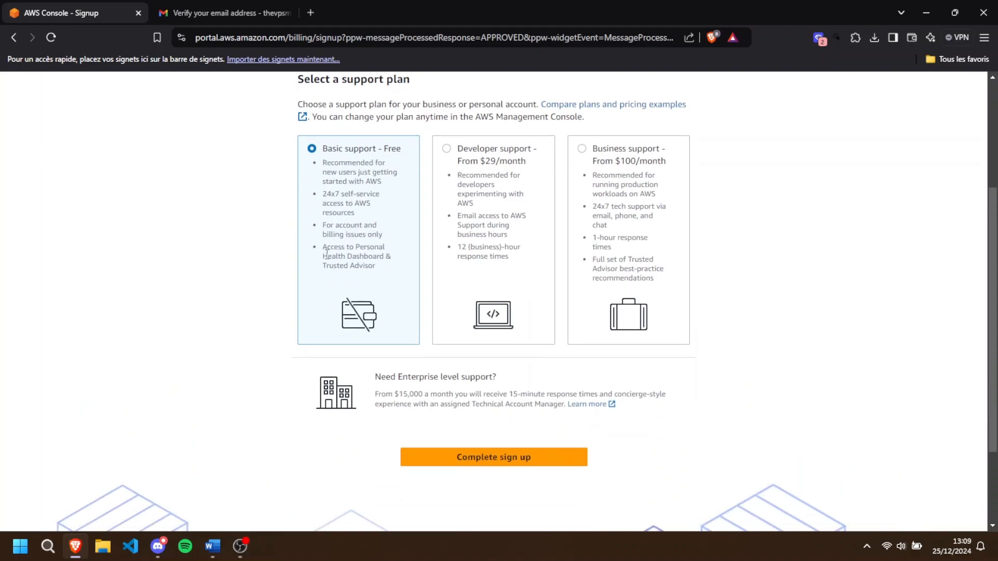
{"action": "left_click", "coordinate": [491, 456]}
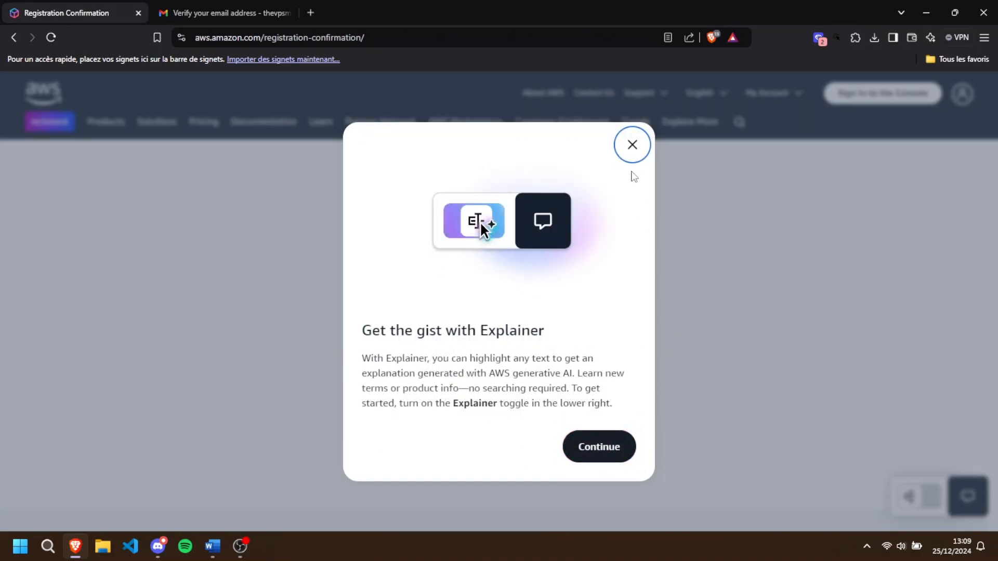
{"action": "left_click", "coordinate": [631, 146]}
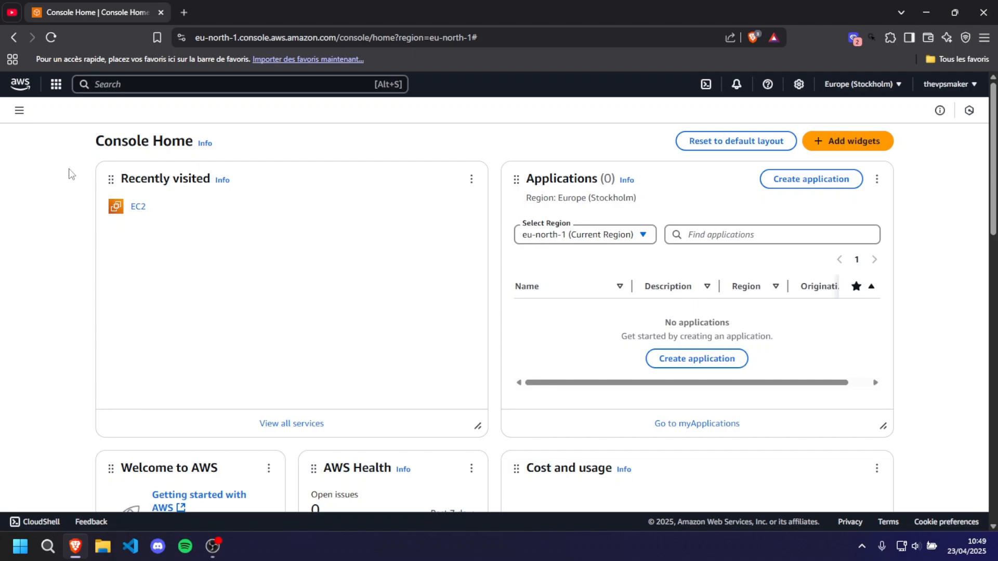
- Search 'ec2', open the EC2 service, and decline optional cookies
{"action": "left_click", "coordinate": [135, 84]}
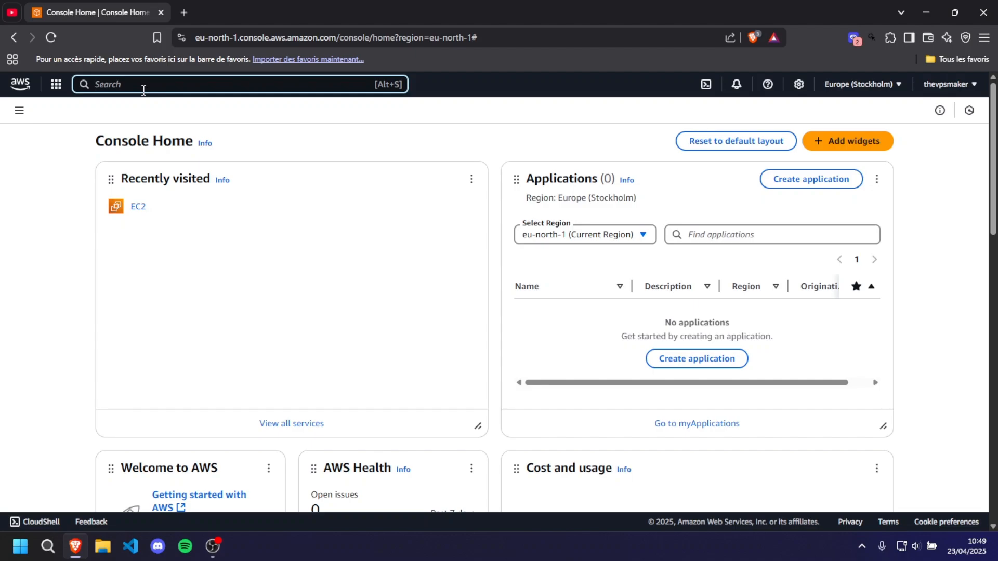
{"action": "type", "text": "ec2"}
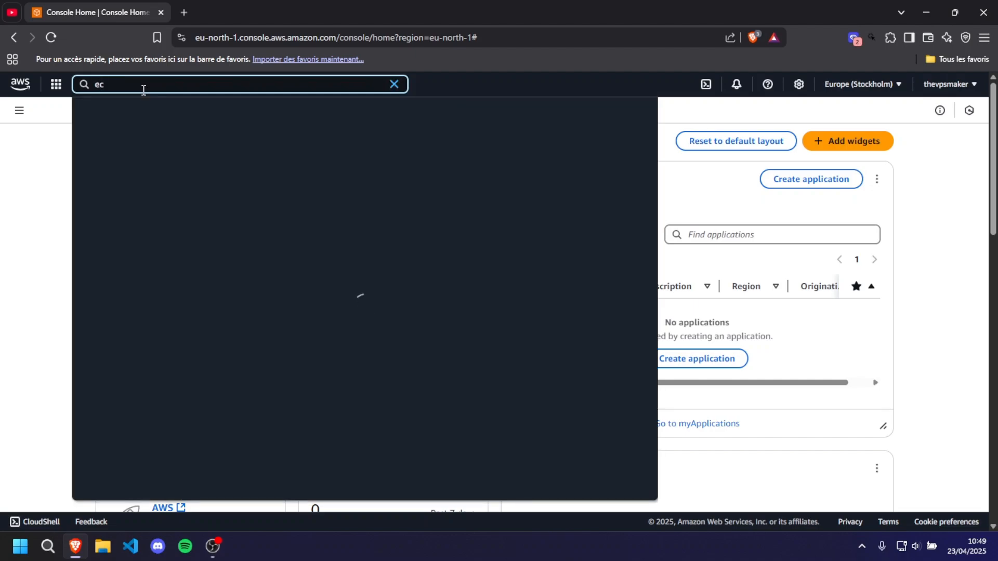
{"action": "mouse_move", "coordinate": [323, 140]}
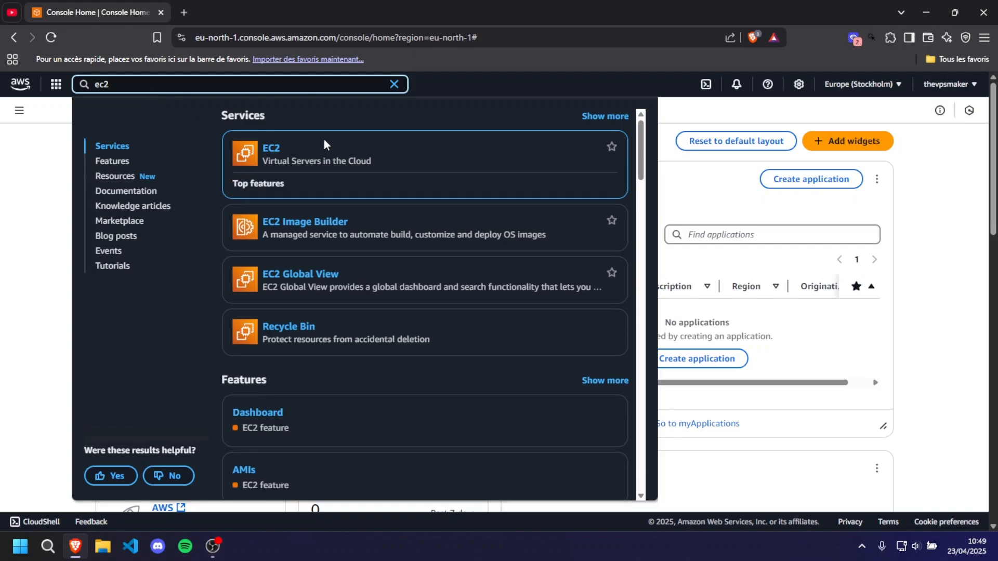
{"action": "left_click", "coordinate": [271, 151]}
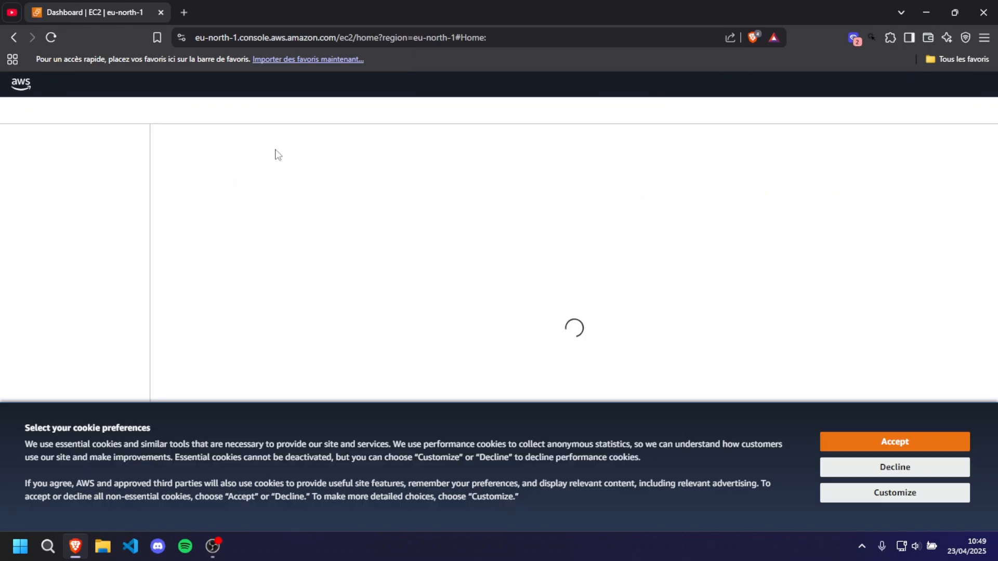
{"action": "left_click", "coordinate": [922, 464]}
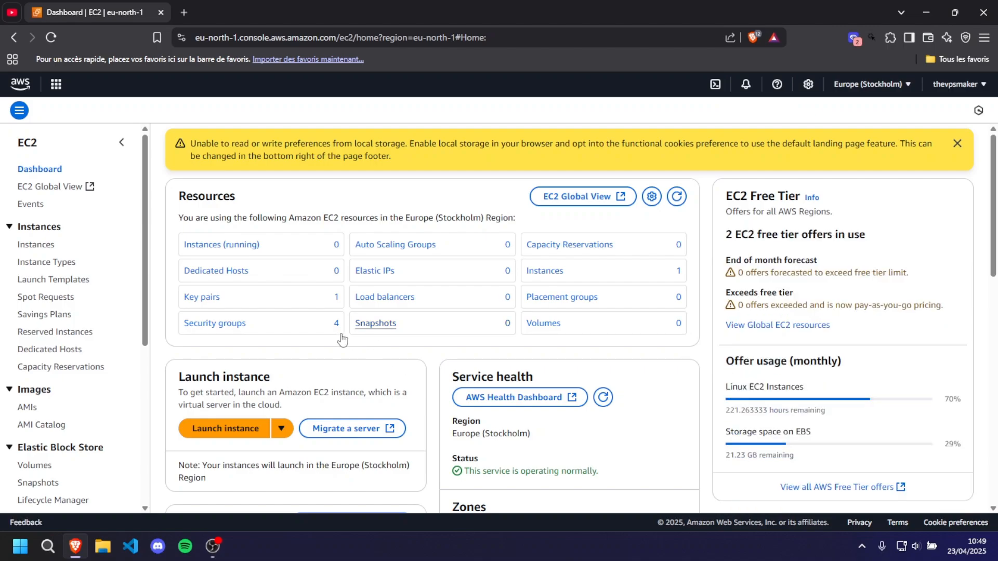
- Start a new instance launch and name it 'Aws test'
{"action": "left_click", "coordinate": [238, 429]}
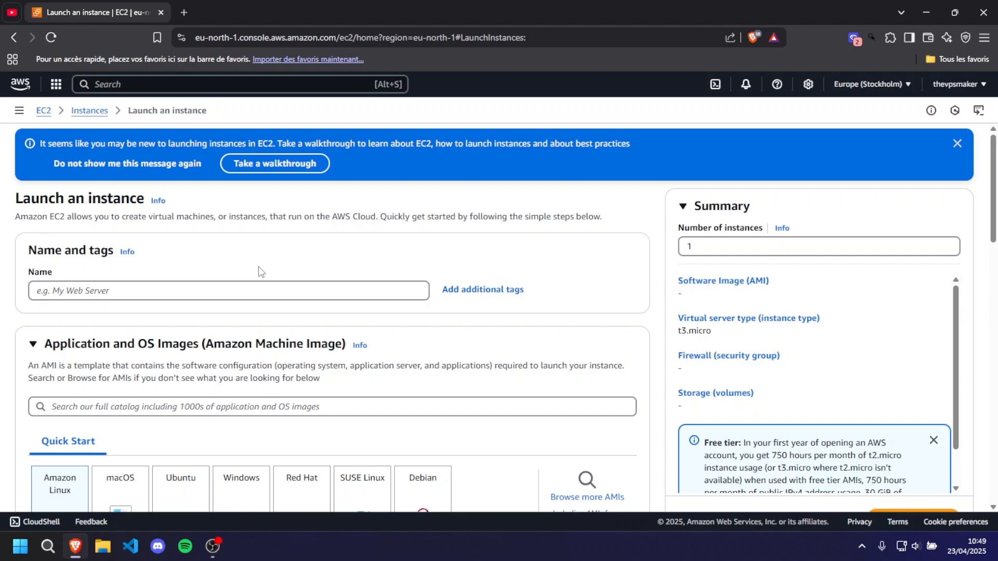
{"action": "scroll", "coordinate": [392, 339], "scroll_direction": "down", "scroll_amount": 1}
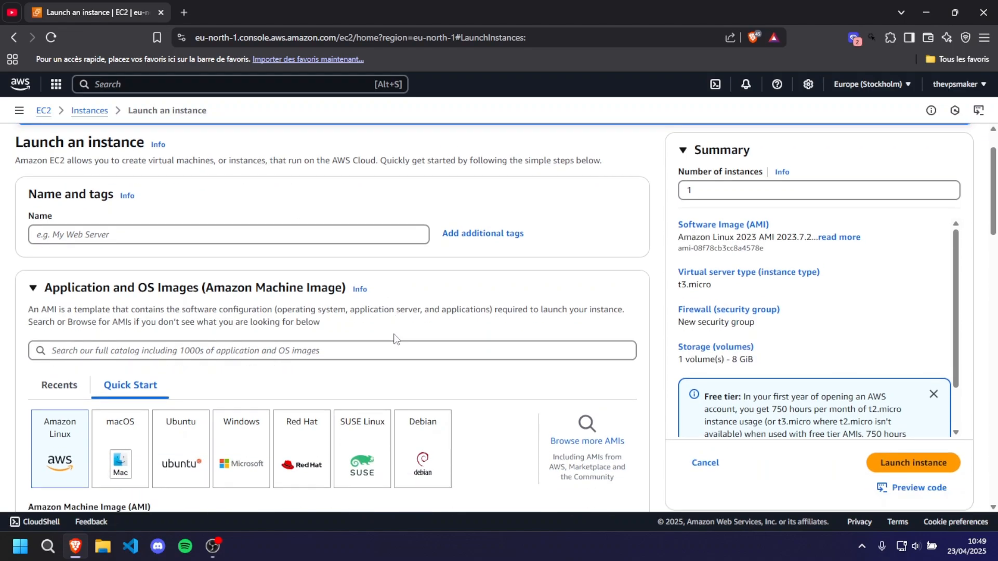
{"action": "left_click", "coordinate": [167, 230]}
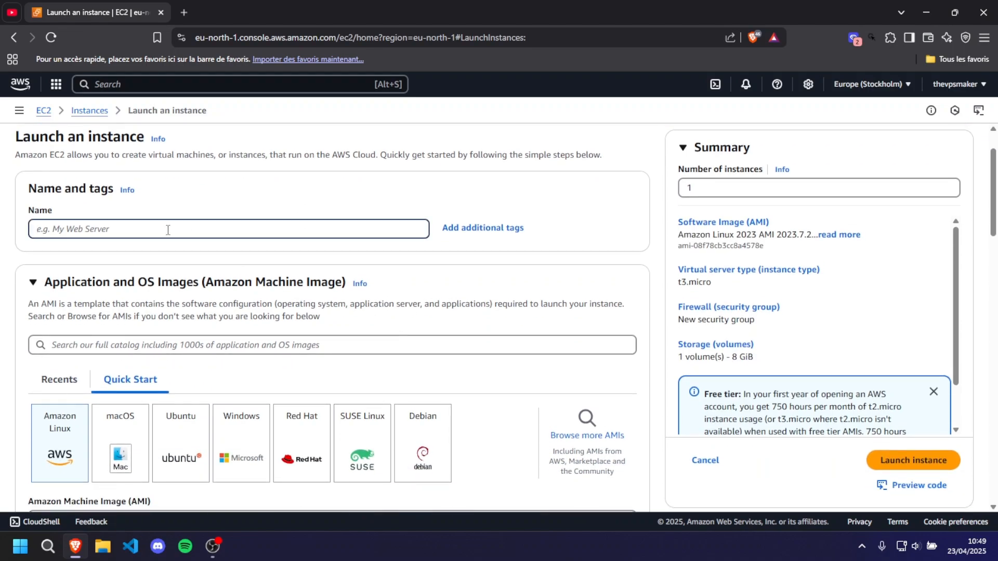
{"action": "type", "text": "Aws test"}
- Select the Ubuntu Server 24.04 LTS image, cancelling the change back to Windows Server
{"action": "scroll", "coordinate": [181, 255], "scroll_direction": "down", "scroll_amount": 5}
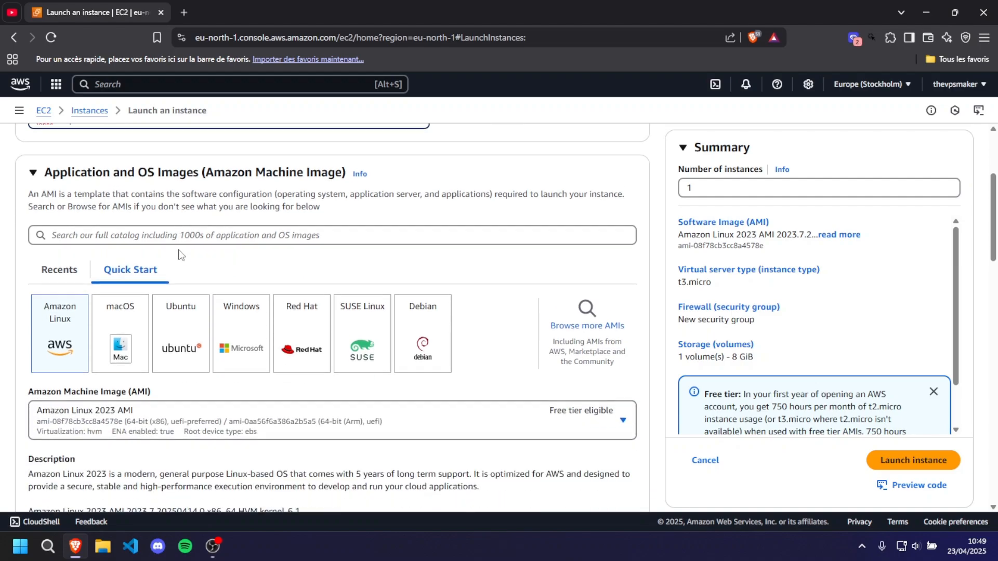
{"action": "left_click", "coordinate": [103, 226]}
{"action": "left_click", "coordinate": [220, 192]}
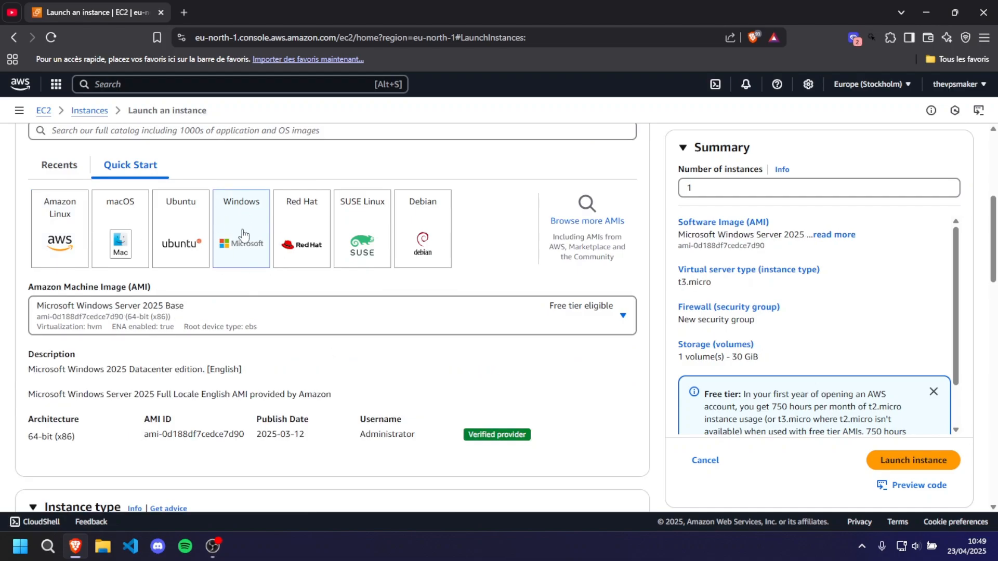
{"action": "left_click", "coordinate": [192, 235]}
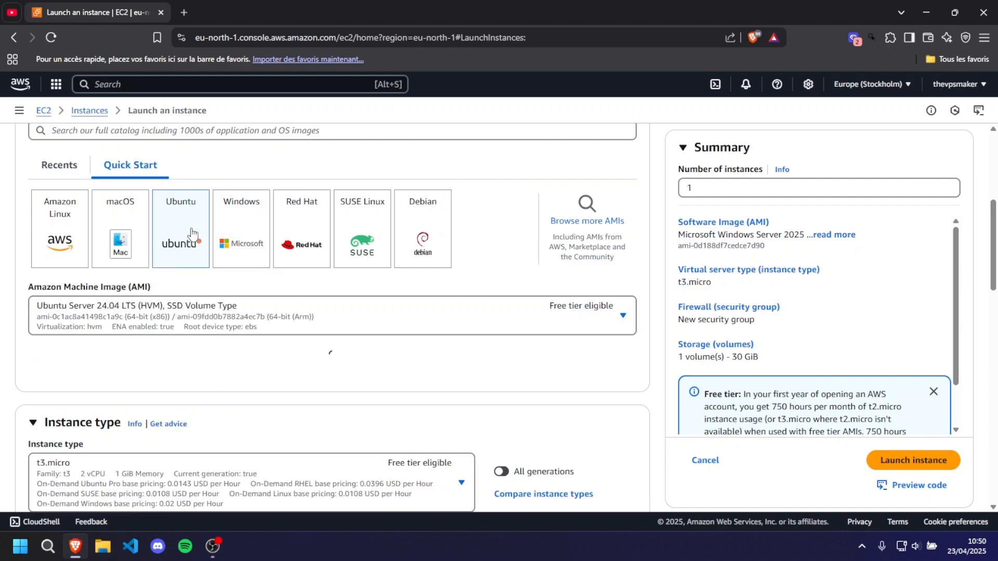
{"action": "left_click", "coordinate": [237, 230]}
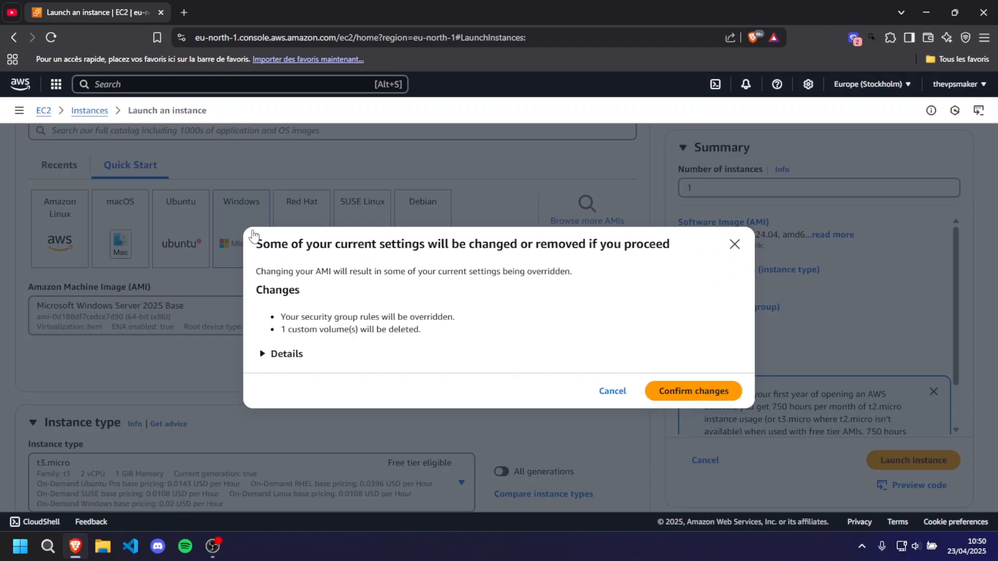
{"action": "left_click", "coordinate": [611, 393]}
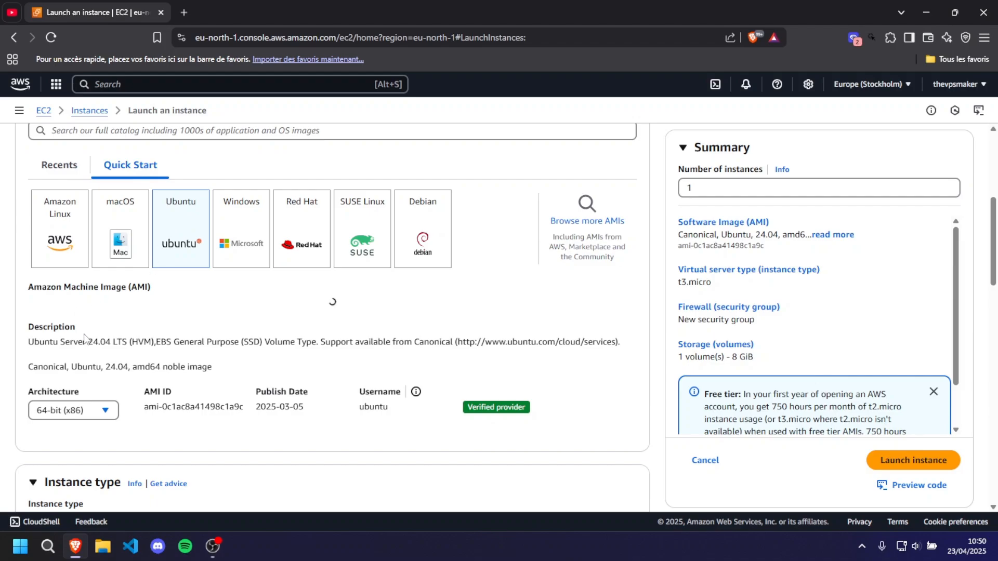
{"action": "scroll", "coordinate": [223, 374], "scroll_direction": "down", "scroll_amount": 1}
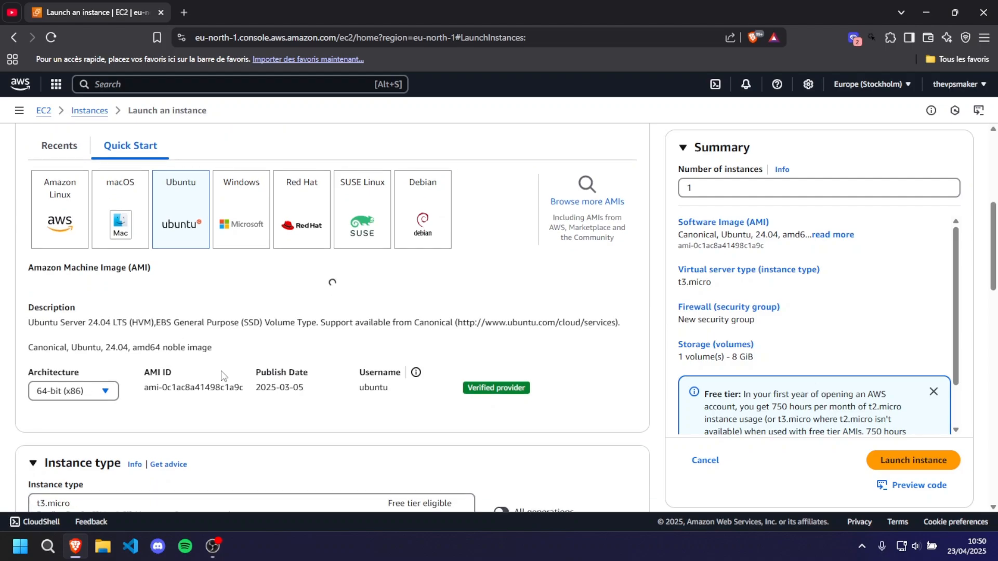
{"action": "scroll", "coordinate": [221, 370], "scroll_direction": "down", "scroll_amount": 4}
{"action": "scroll", "coordinate": [220, 370], "scroll_direction": "down", "scroll_amount": 1}
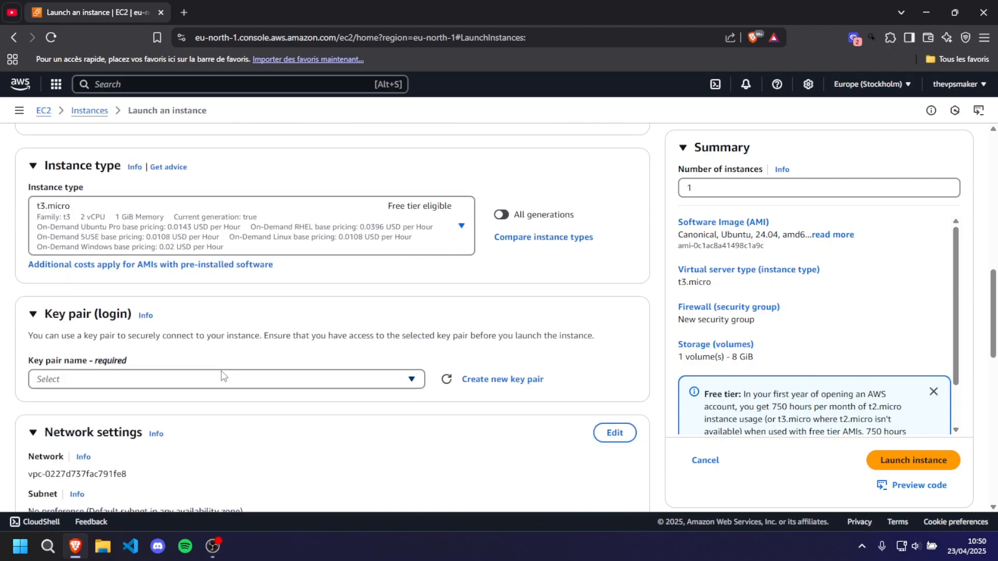
{"action": "left_click", "coordinate": [166, 229]}
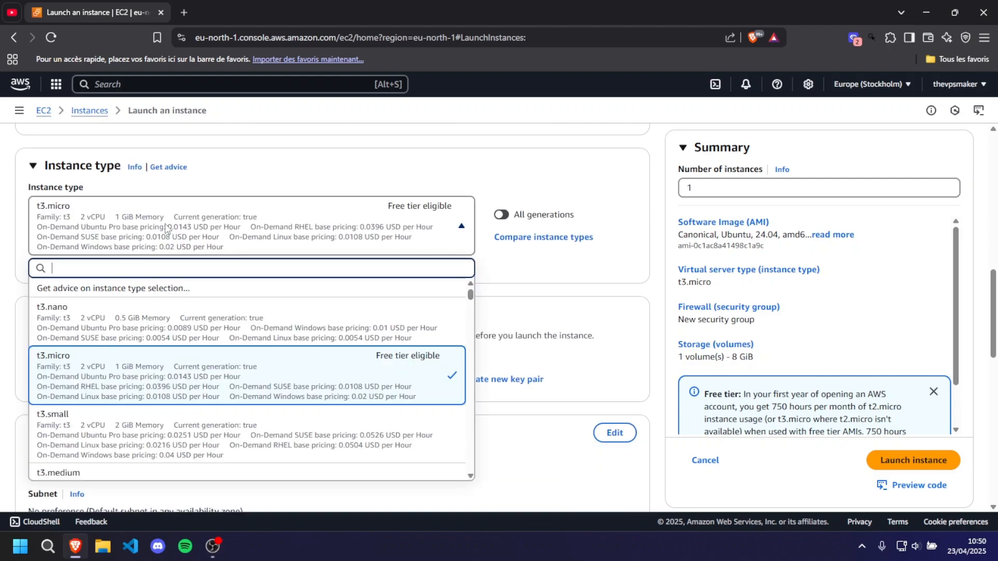
{"action": "left_click", "coordinate": [167, 228]}
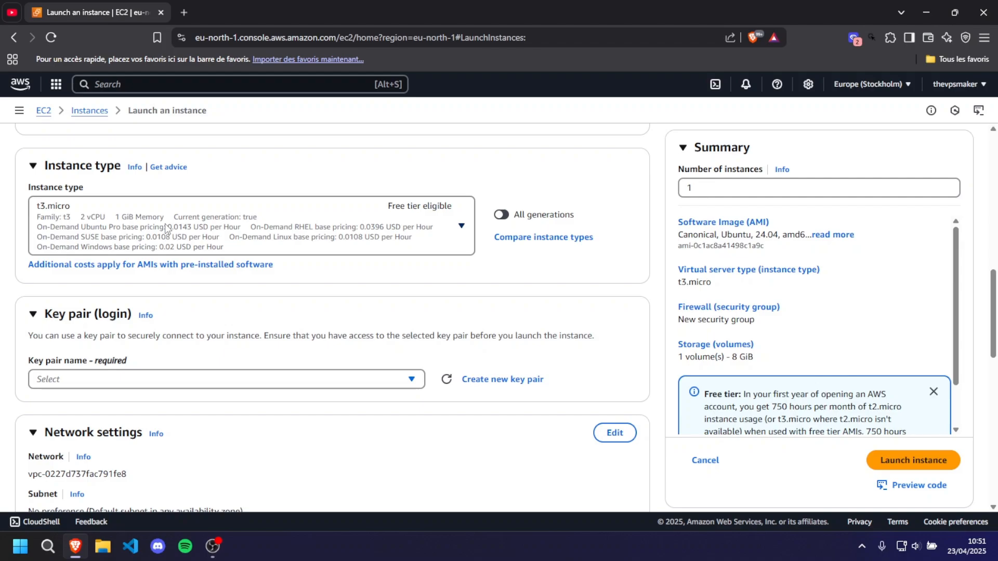
- Set the key pair to 'Proceed without a key pair' after abandoning a new key pair
{"action": "scroll", "coordinate": [165, 229], "scroll_direction": "down", "scroll_amount": 2}
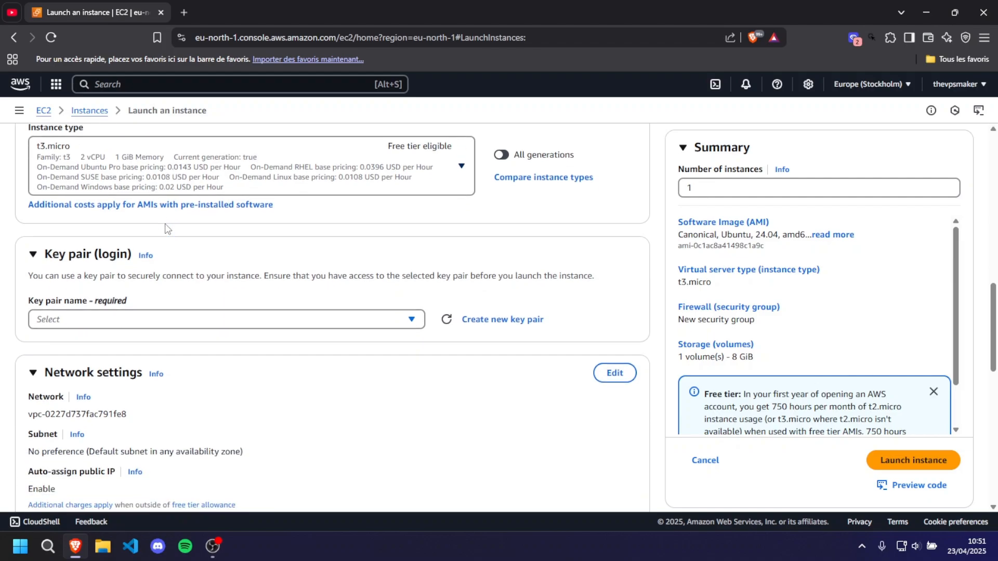
{"action": "left_click", "coordinate": [93, 290]}
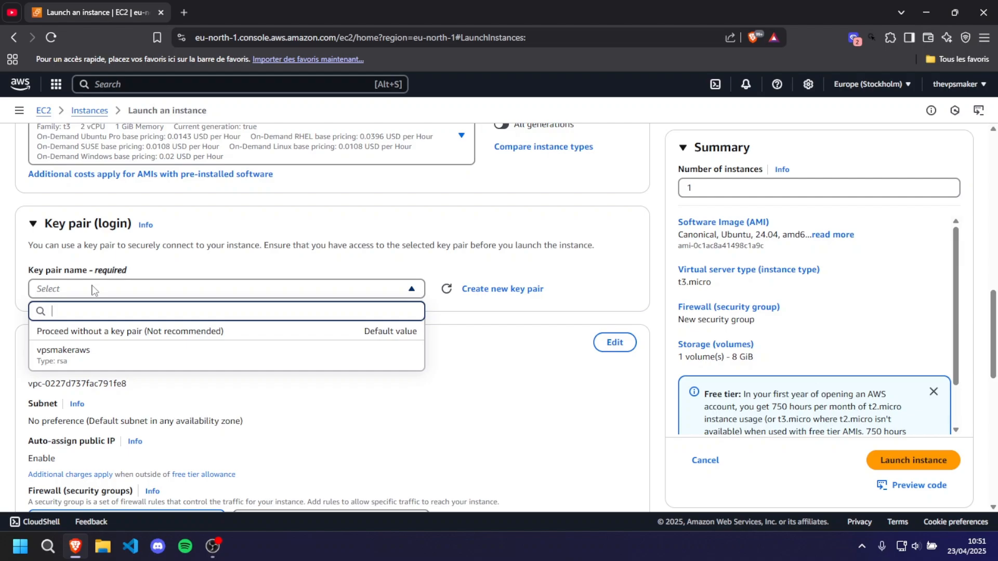
{"action": "left_click", "coordinate": [163, 268]}
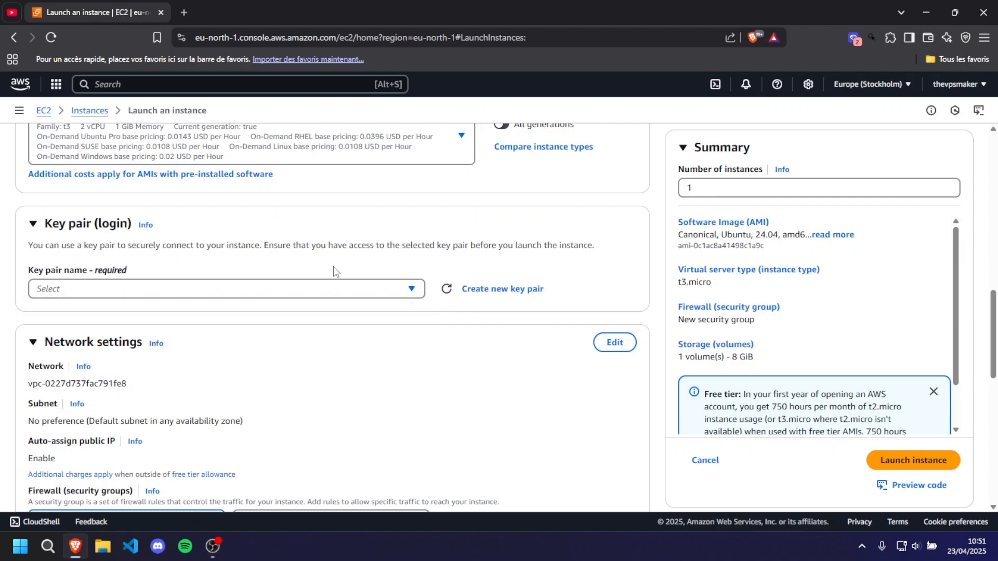
{"action": "left_click", "coordinate": [494, 290]}
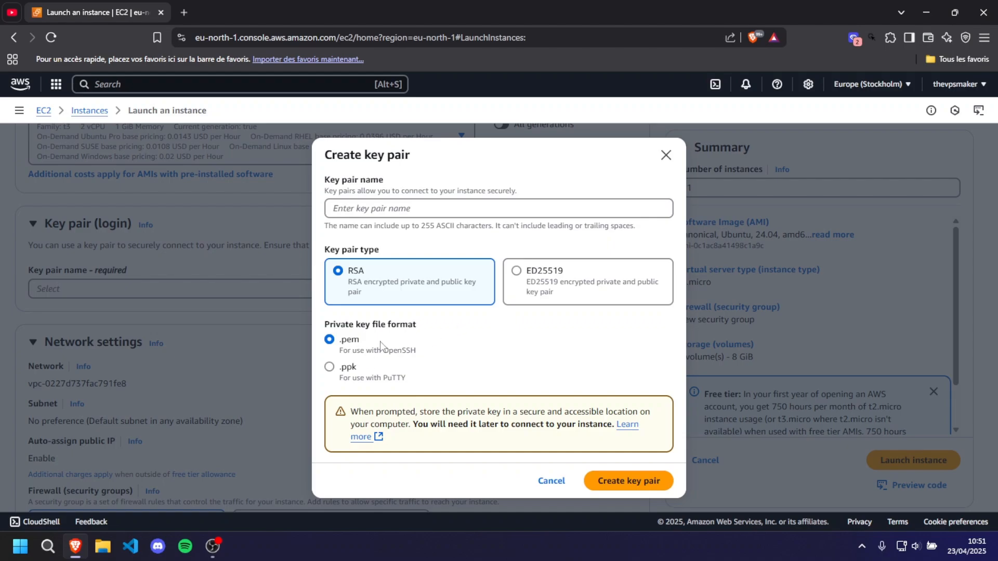
{"action": "left_click", "coordinate": [220, 319]}
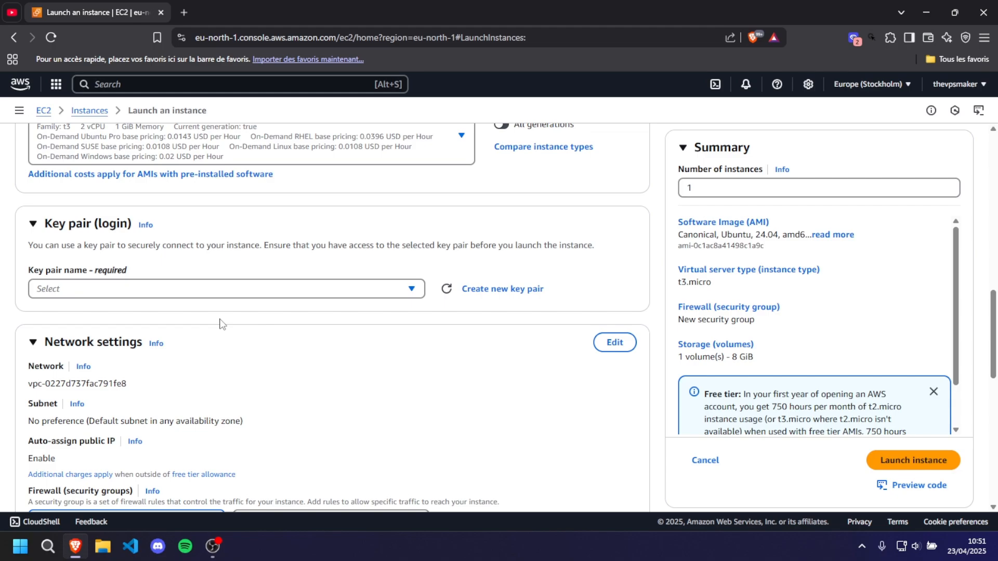
{"action": "scroll", "coordinate": [219, 319], "scroll_direction": "down", "scroll_amount": 2}
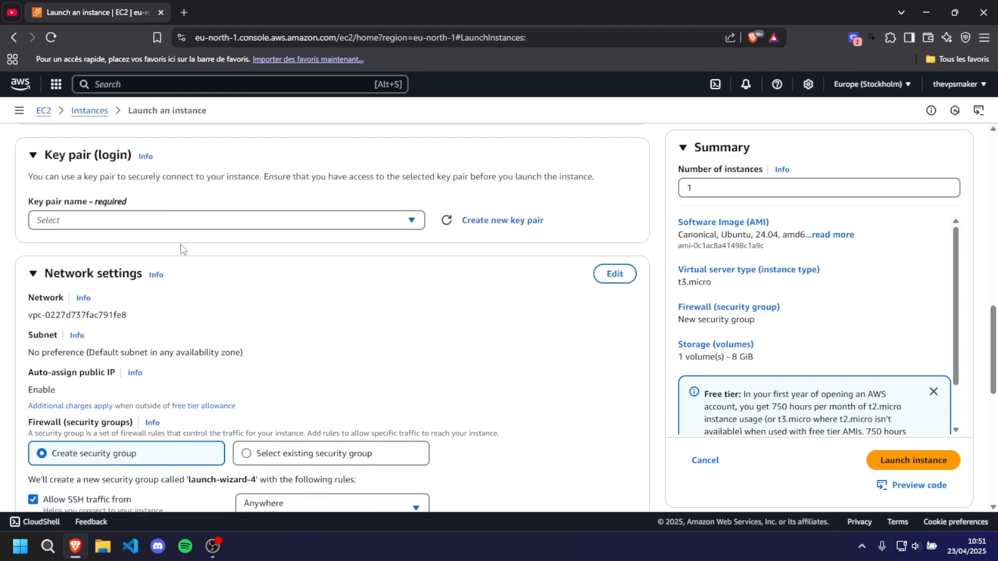
{"action": "left_click", "coordinate": [183, 226]}
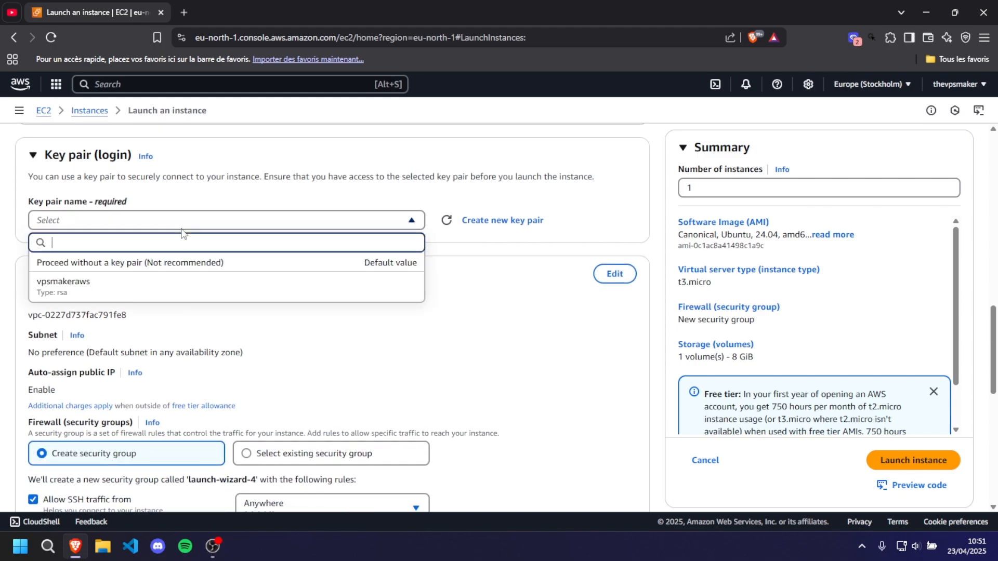
{"action": "left_click", "coordinate": [166, 268]}
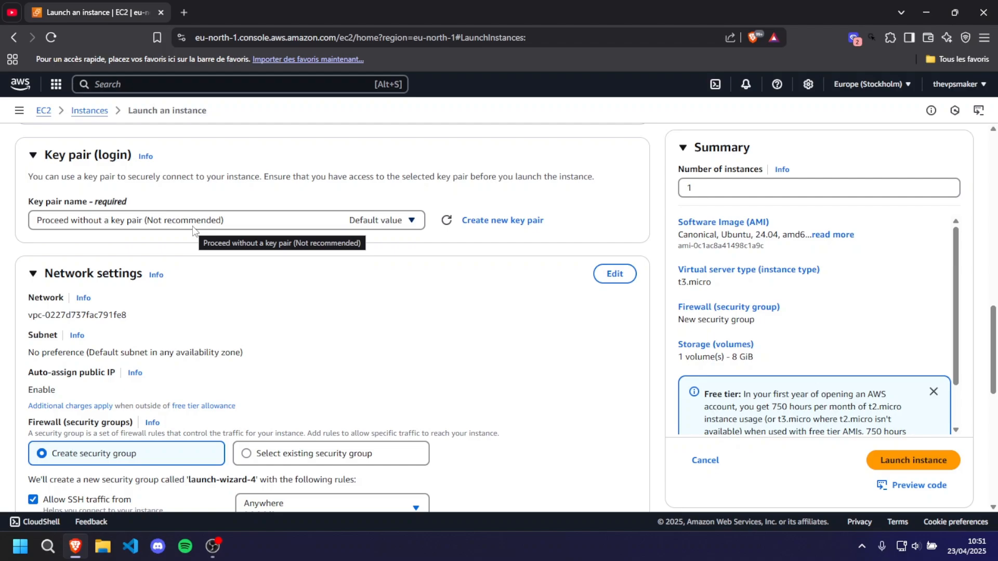
{"action": "scroll", "coordinate": [193, 229], "scroll_direction": "down", "scroll_amount": 1}
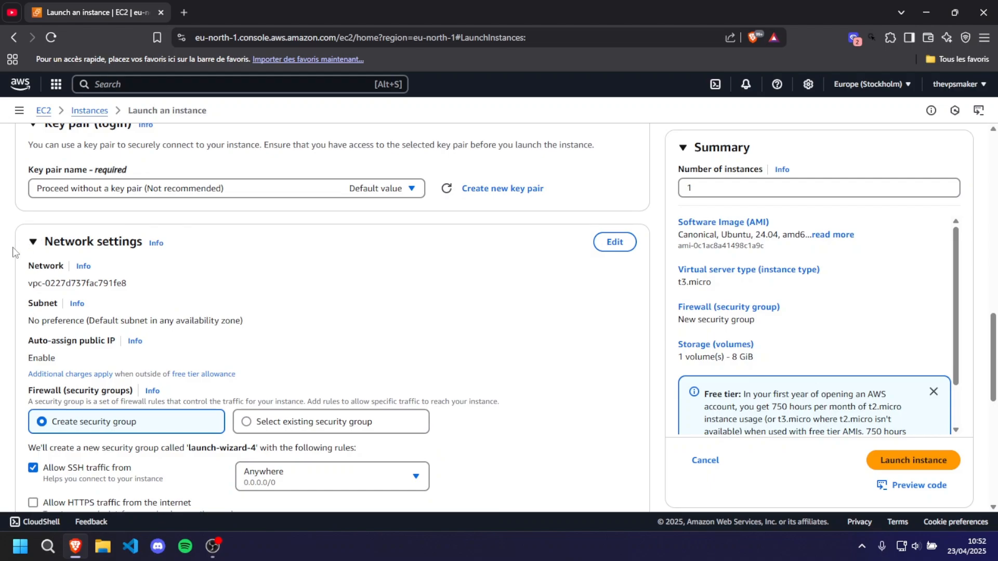
- Raise the root gp3 volume from 8 to 30 GiB and launch the instance
{"action": "scroll", "coordinate": [13, 252], "scroll_direction": "down", "scroll_amount": 1}
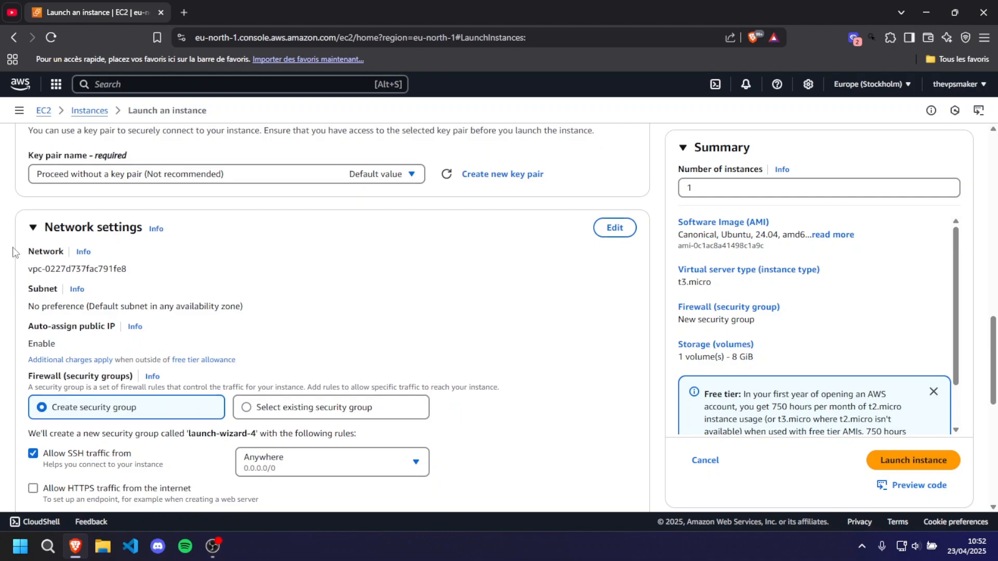
{"action": "scroll", "coordinate": [13, 252], "scroll_direction": "down", "scroll_amount": 4}
{"action": "scroll", "coordinate": [13, 252], "scroll_direction": "up", "scroll_amount": 2}
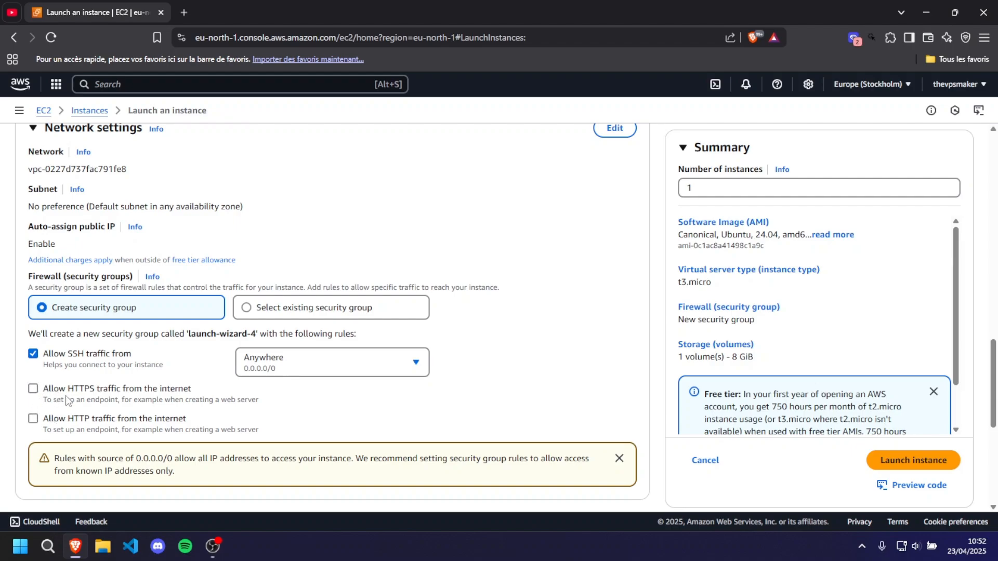
{"action": "scroll", "coordinate": [67, 398], "scroll_direction": "down", "scroll_amount": 1}
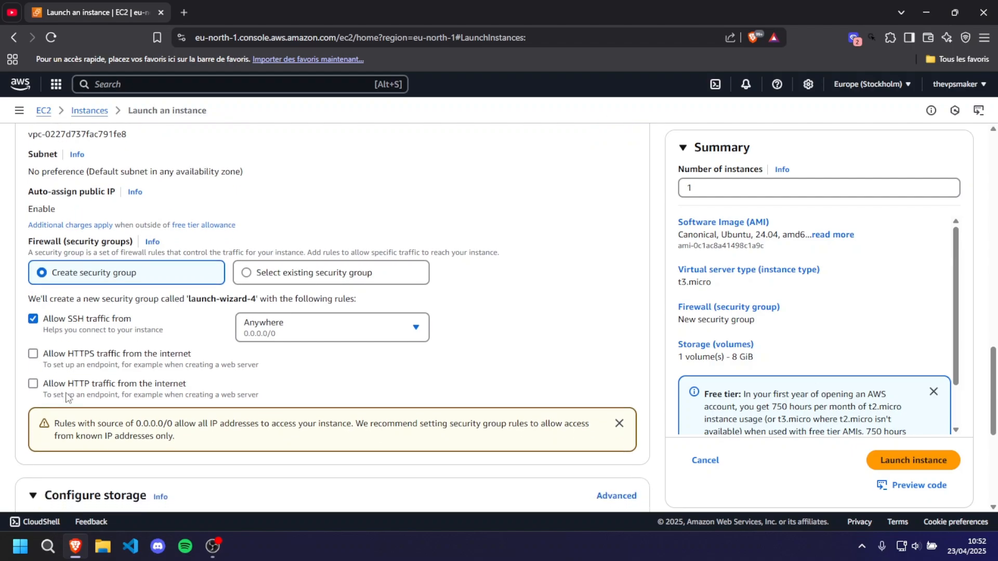
{"action": "scroll", "coordinate": [66, 398], "scroll_direction": "down", "scroll_amount": 1}
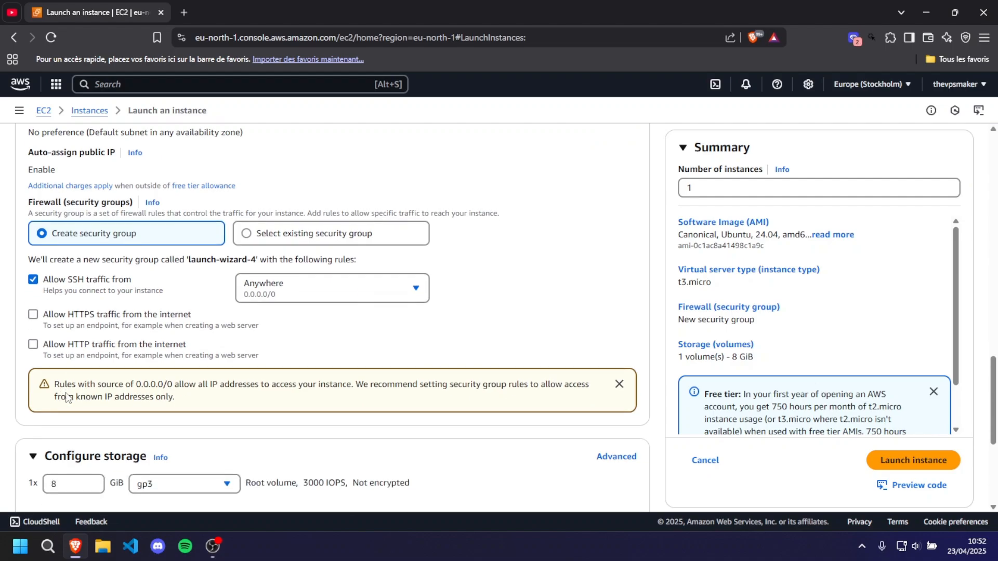
{"action": "scroll", "coordinate": [66, 398], "scroll_direction": "up", "scroll_amount": 3}
{"action": "scroll", "coordinate": [67, 398], "scroll_direction": "up", "scroll_amount": 3}
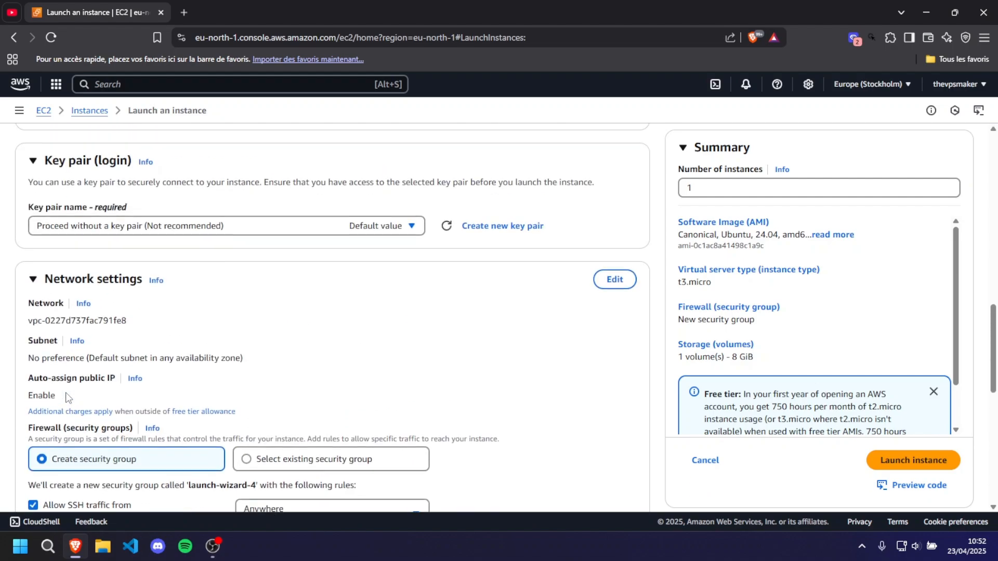
{"action": "scroll", "coordinate": [89, 340], "scroll_direction": "down", "scroll_amount": 8}
{"action": "scroll", "coordinate": [89, 340], "scroll_direction": "down", "scroll_amount": 1}
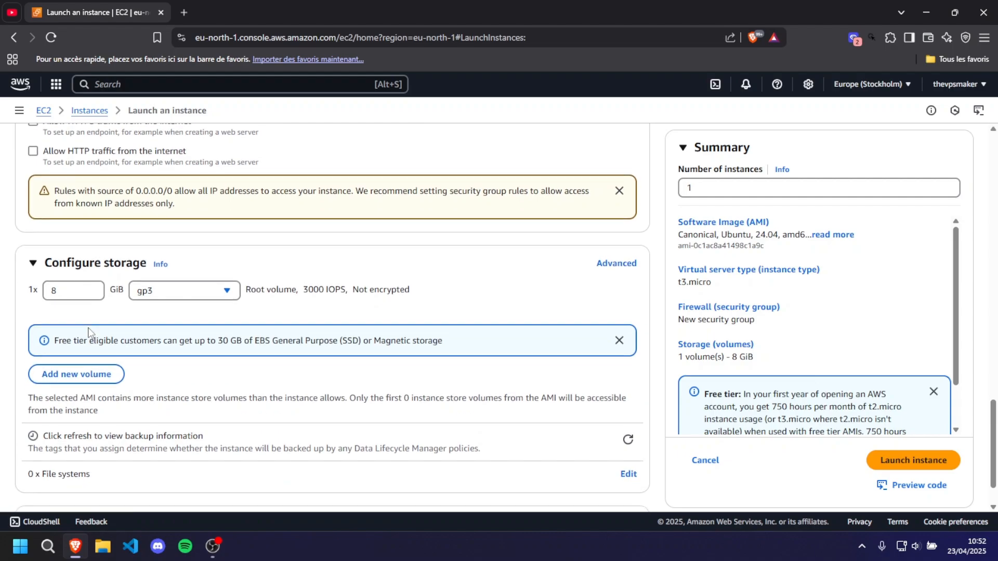
{"action": "left_click", "coordinate": [76, 292]}
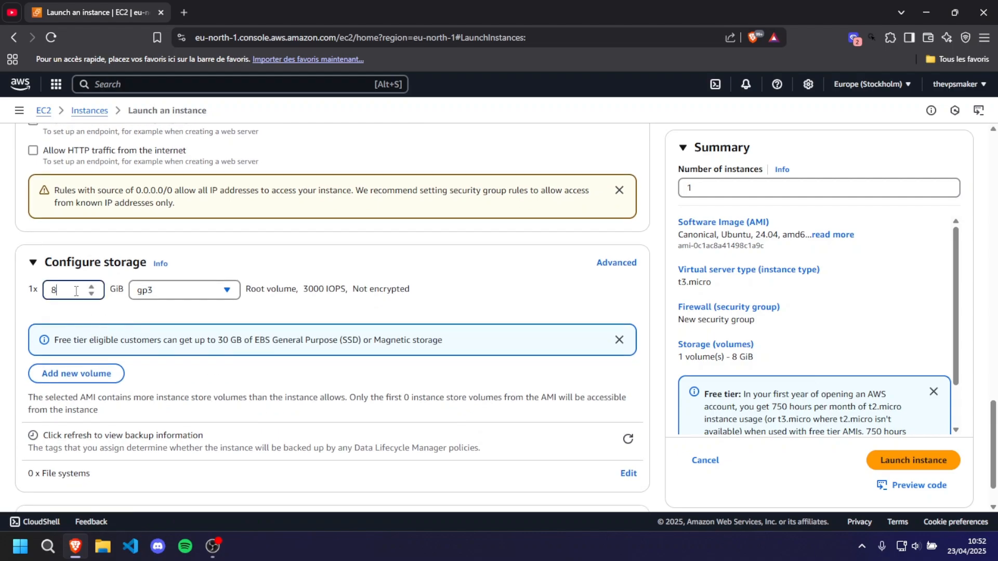
{"action": "key", "text": "BackSpace"}
{"action": "type", "text": "30"}
{"action": "left_click", "coordinate": [79, 320]}
{"action": "scroll", "coordinate": [166, 335], "scroll_direction": "down", "scroll_amount": 1}
{"action": "scroll", "coordinate": [165, 335], "scroll_direction": "up", "scroll_amount": 3}
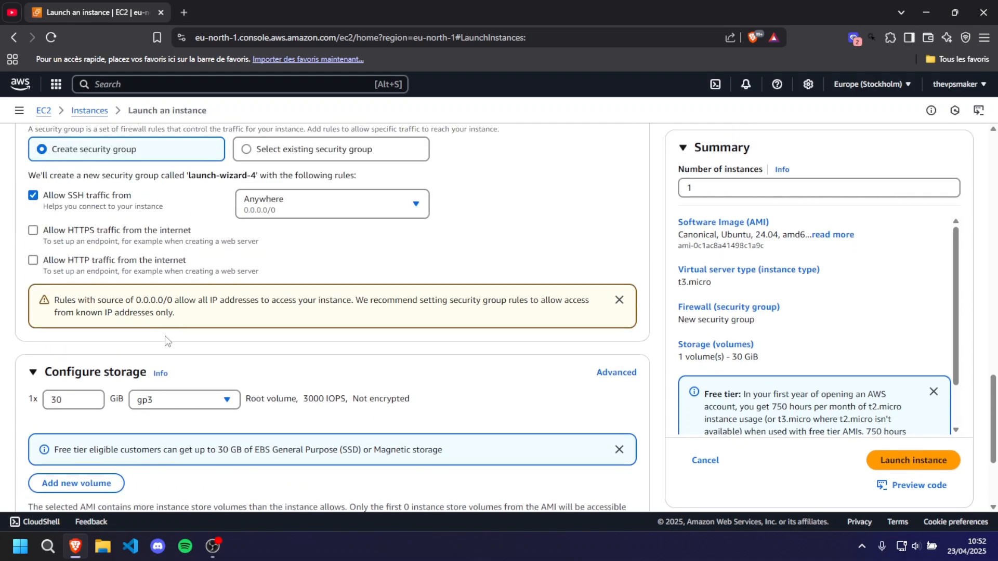
{"action": "scroll", "coordinate": [882, 403], "scroll_direction": "down", "scroll_amount": 1}
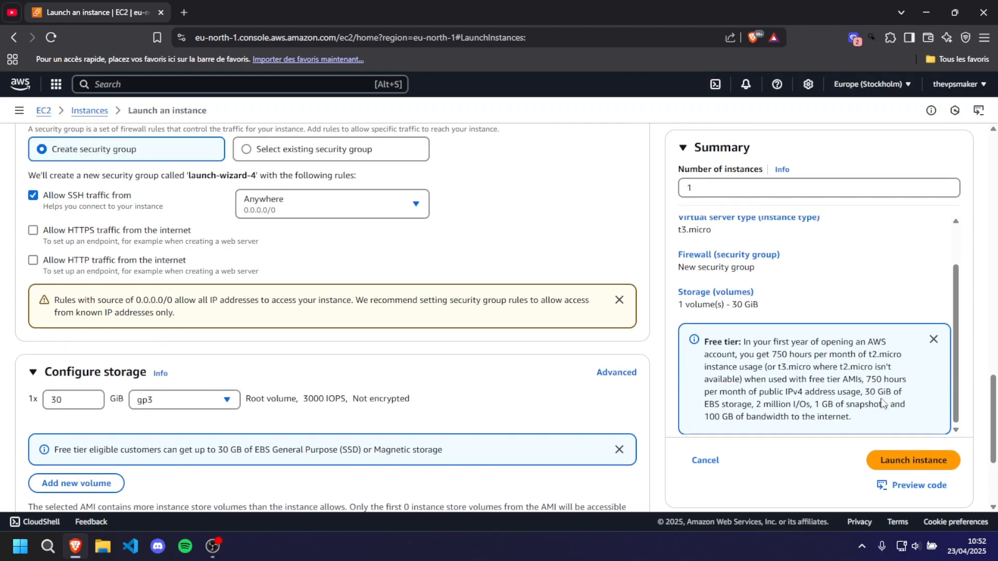
{"action": "left_click", "coordinate": [896, 460]}
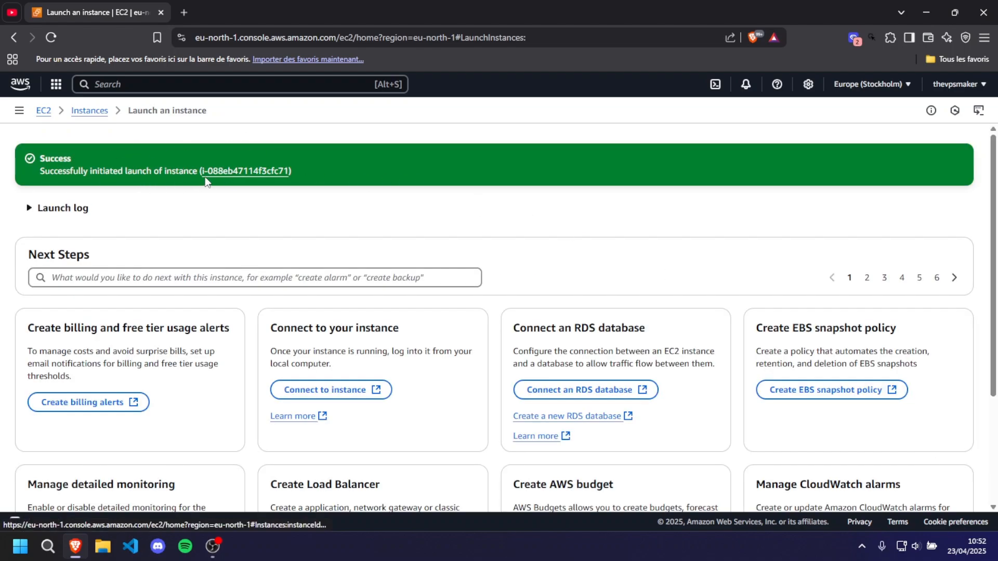
- Open the Aws test instance's details and select its private IPv4 address 172.31.23.101
{"action": "left_click", "coordinate": [242, 174]}
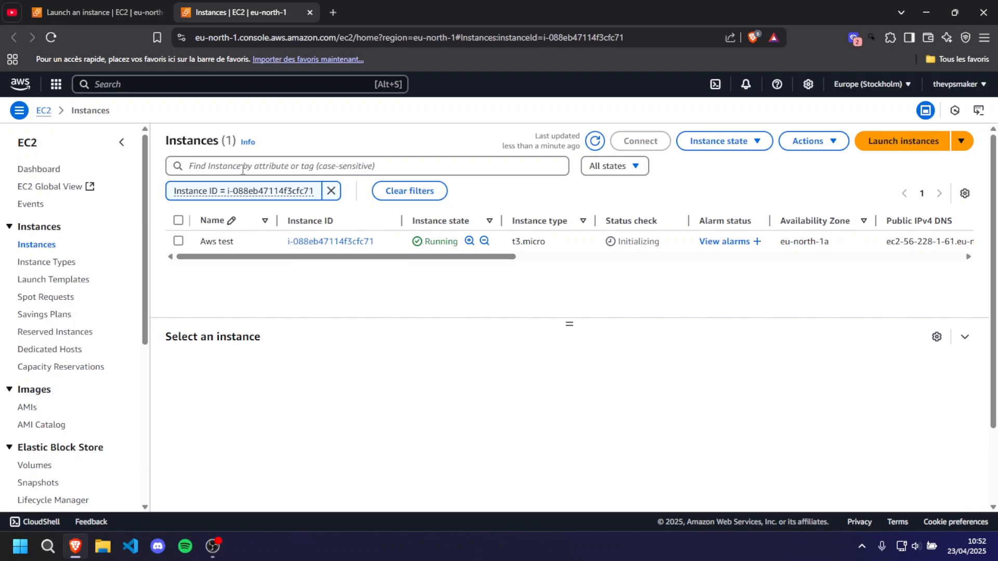
{"action": "left_click", "coordinate": [307, 241]}
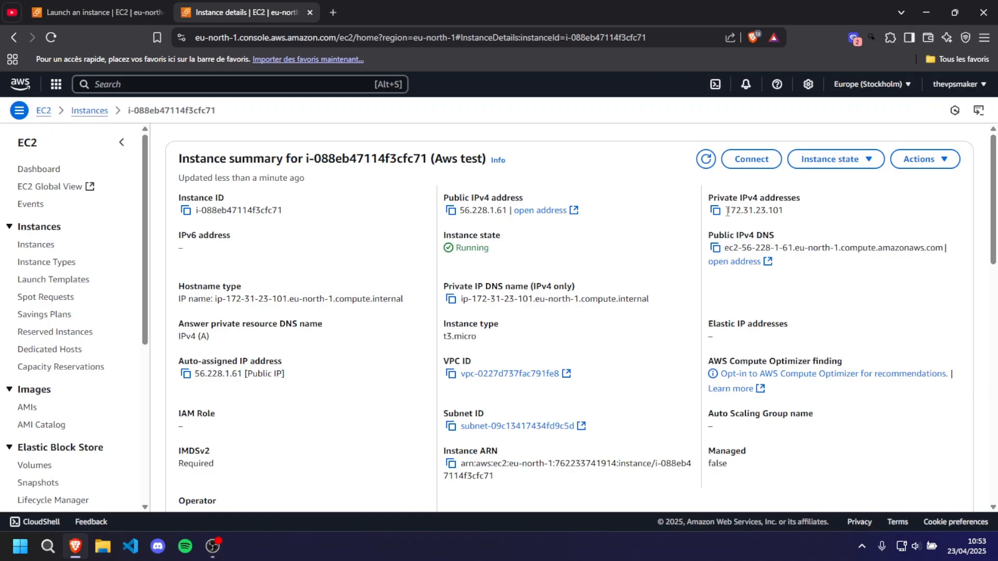
{"action": "left_click_drag", "start_coordinate": [726, 212], "coordinate": [817, 212]}
{"action": "left_click", "coordinate": [817, 212]}
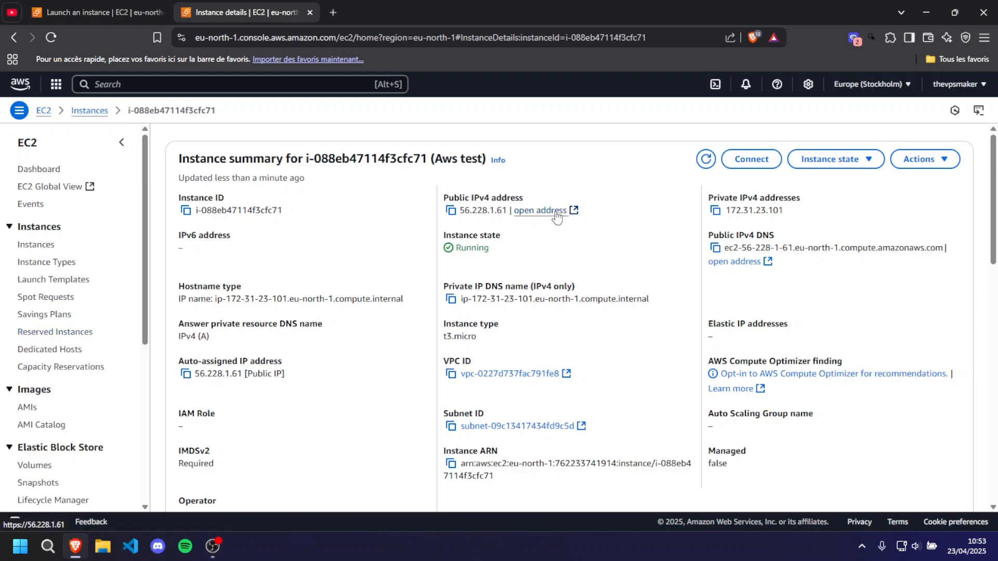
- Review the connection options, then connect to Aws test via EC2 Instance Connect as ubuntu
{"action": "left_click", "coordinate": [750, 167]}
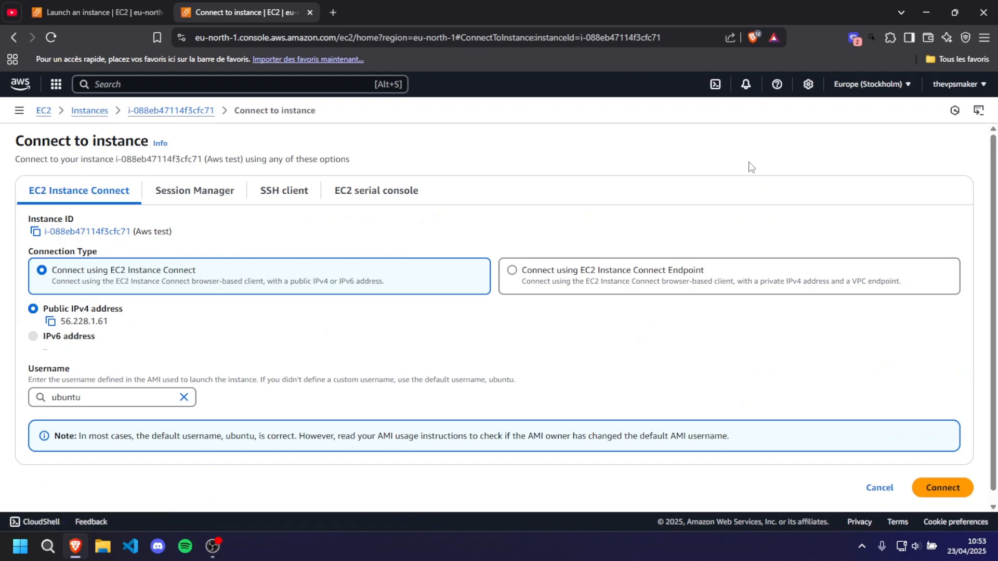
{"action": "left_click", "coordinate": [371, 188]}
{"action": "left_click", "coordinate": [310, 196]}
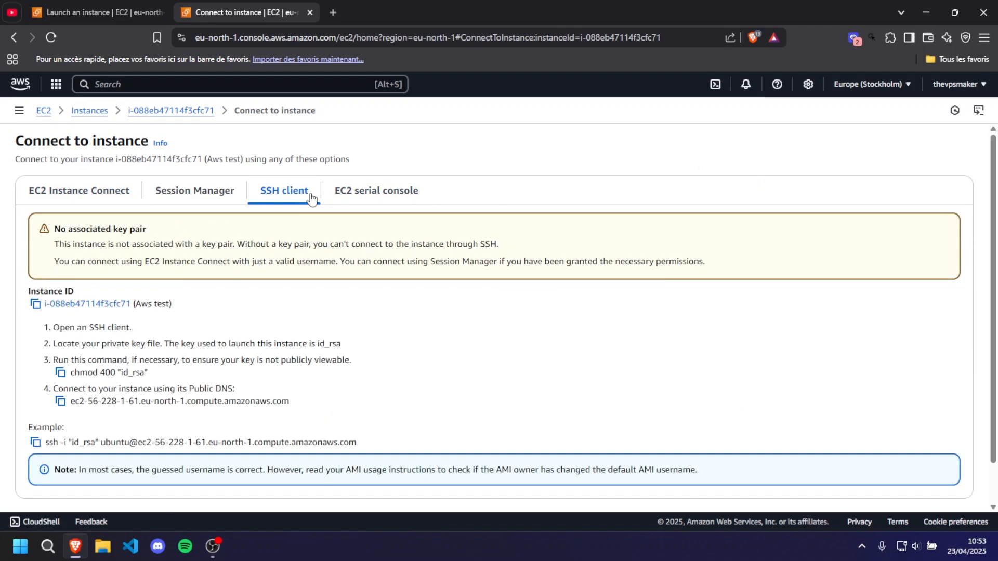
{"action": "left_click", "coordinate": [216, 200]}
{"action": "left_click", "coordinate": [116, 190]}
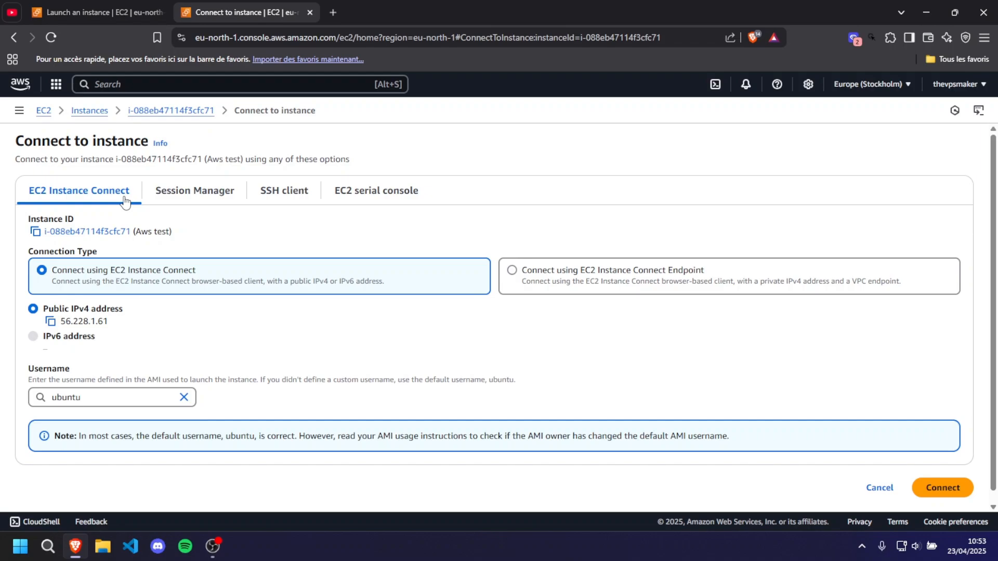
{"action": "left_click", "coordinate": [934, 492]}
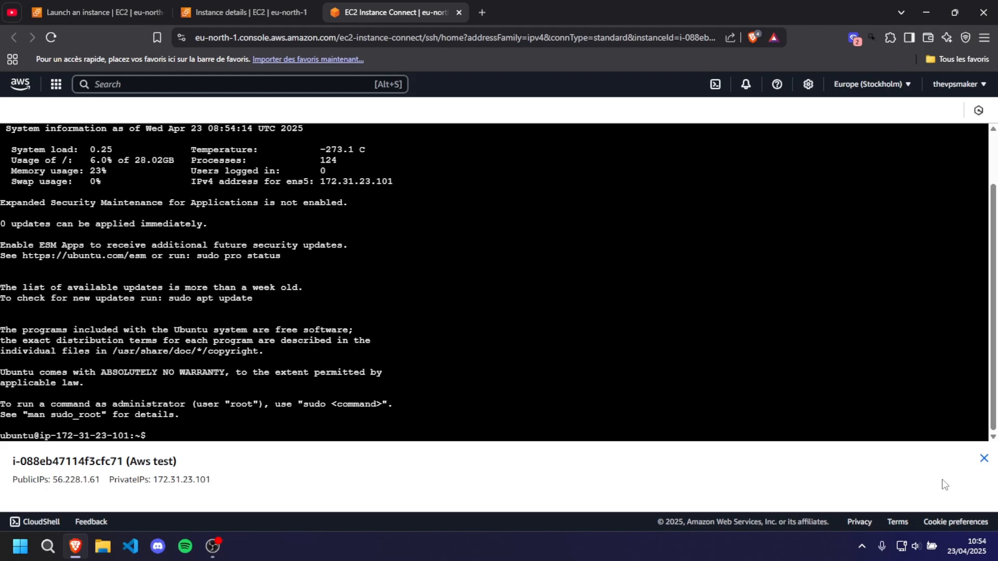
- Run htop in the instance terminal to view running processes, then quit it
{"action": "left_click", "coordinate": [294, 419]}
{"action": "type", "text": "htop"}
{"action": "key", "text": "Return"}
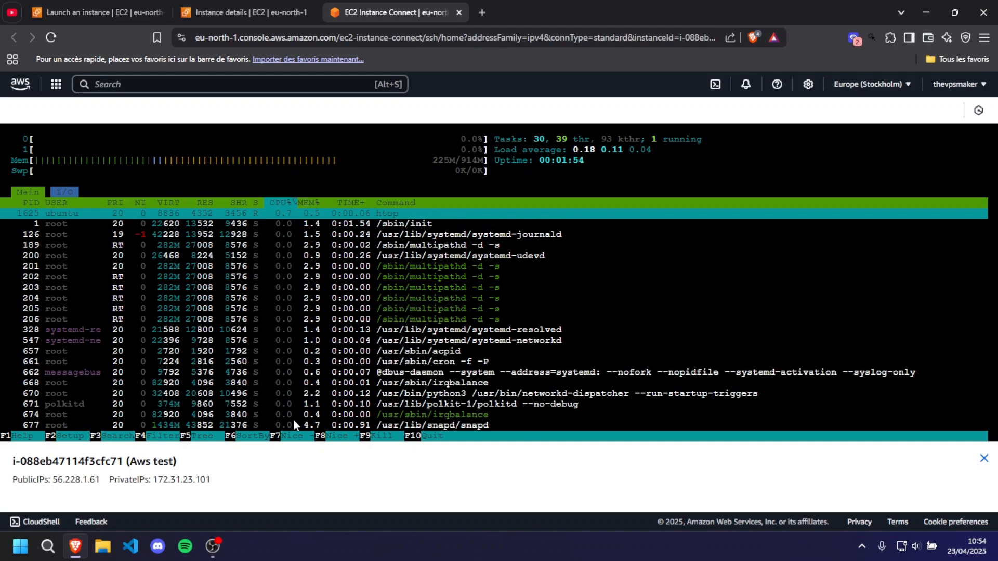
{"action": "key", "text": "q"}
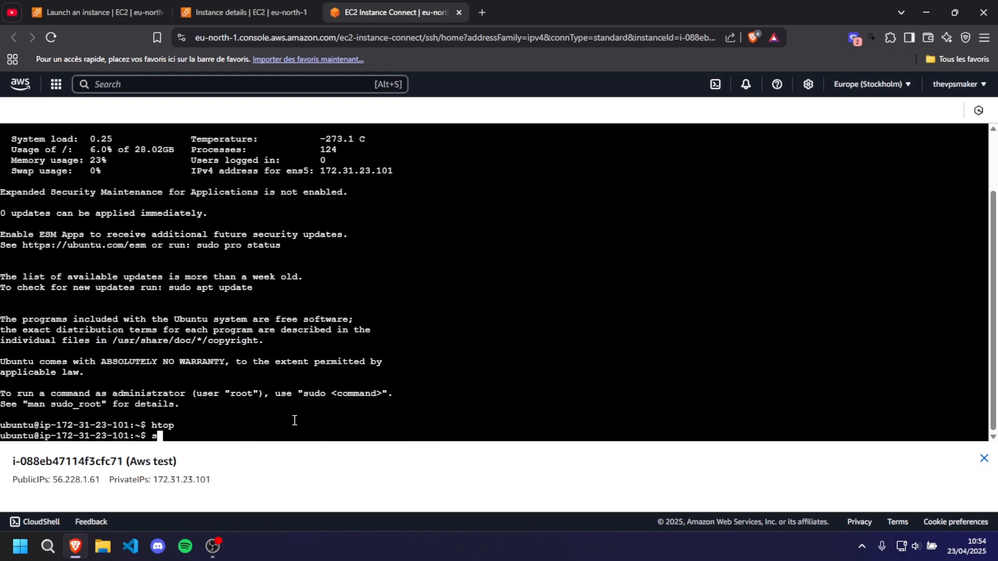
- Switch to root with sudo su and run apt update to refresh package lists
{"action": "type", "text": "sudo su"}
{"action": "key", "text": "Return"}
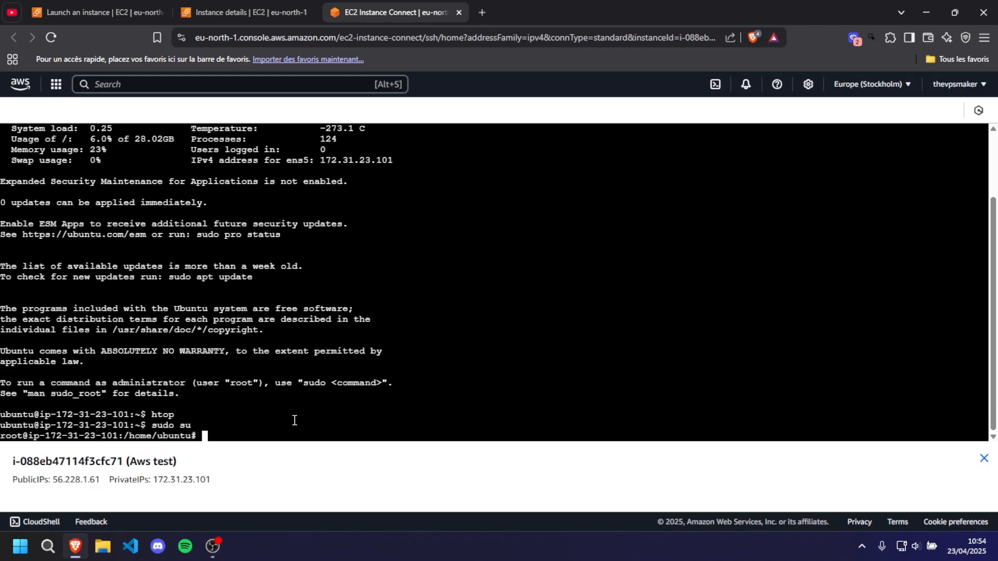
{"action": "type", "text": "apt update"}
{"action": "key", "text": "Return"}
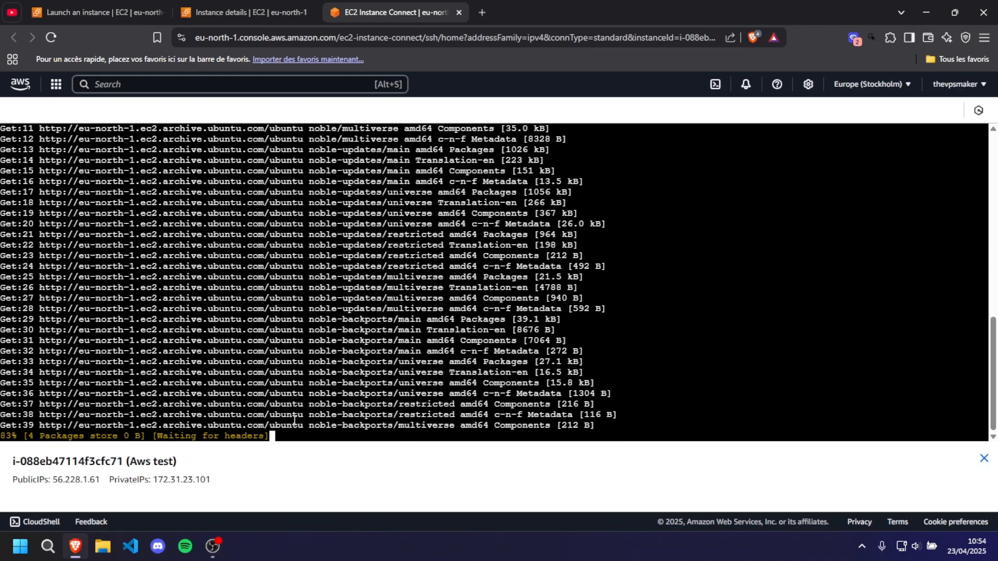